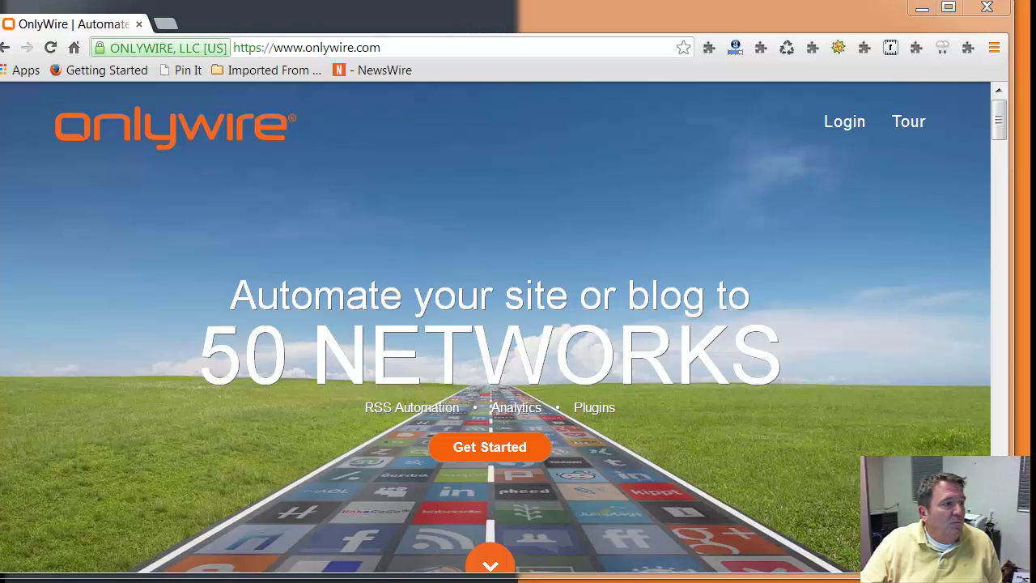
Step: Switch to the Google+ Chrome window and maximize it to full screen
{"action": "key", "text": "alt+Tab"}
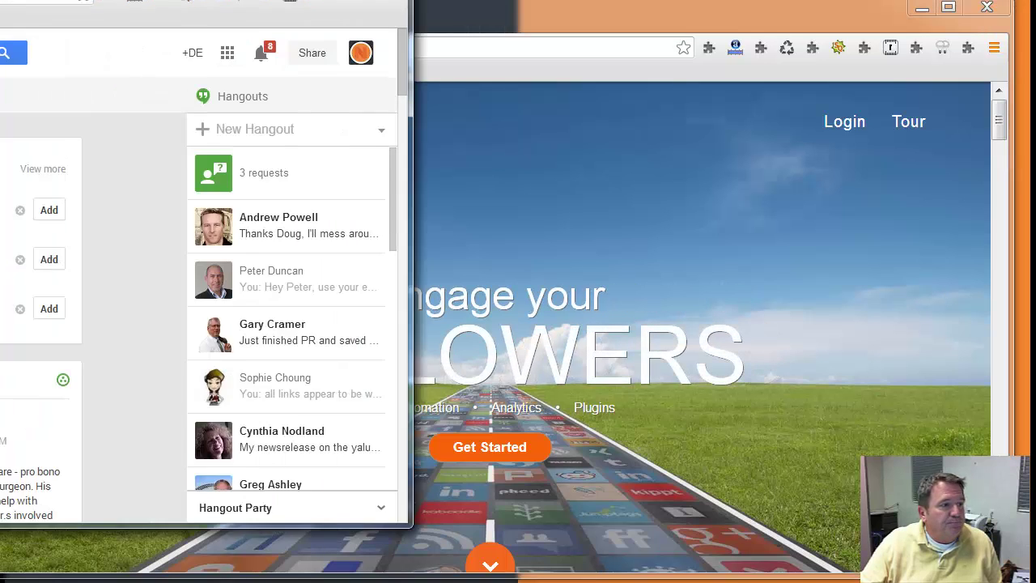
{"action": "double_click", "coordinate": [343, 14]}
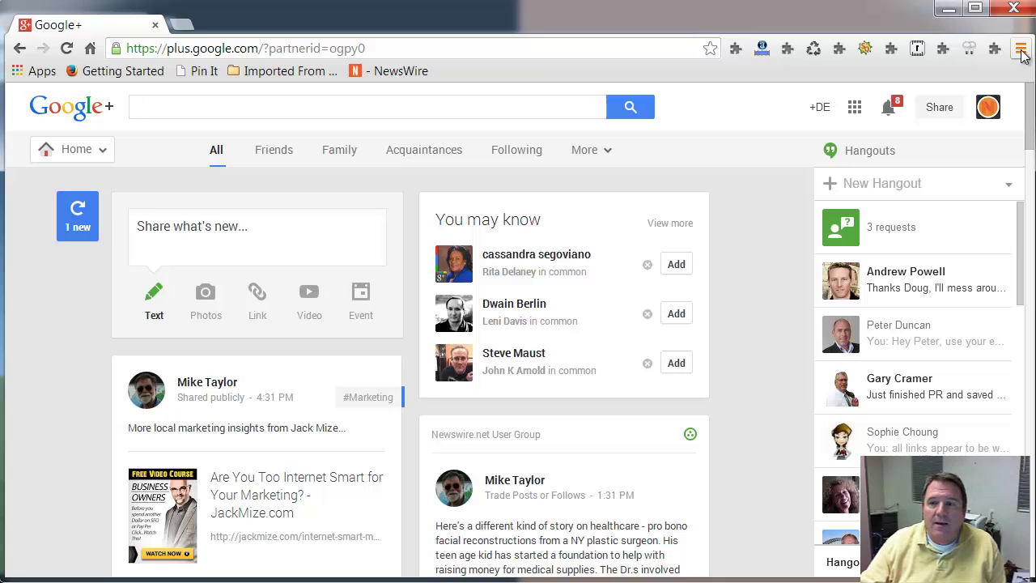
Step: Sign out of the Google account through the avatar menu
{"action": "left_click", "coordinate": [1023, 53]}
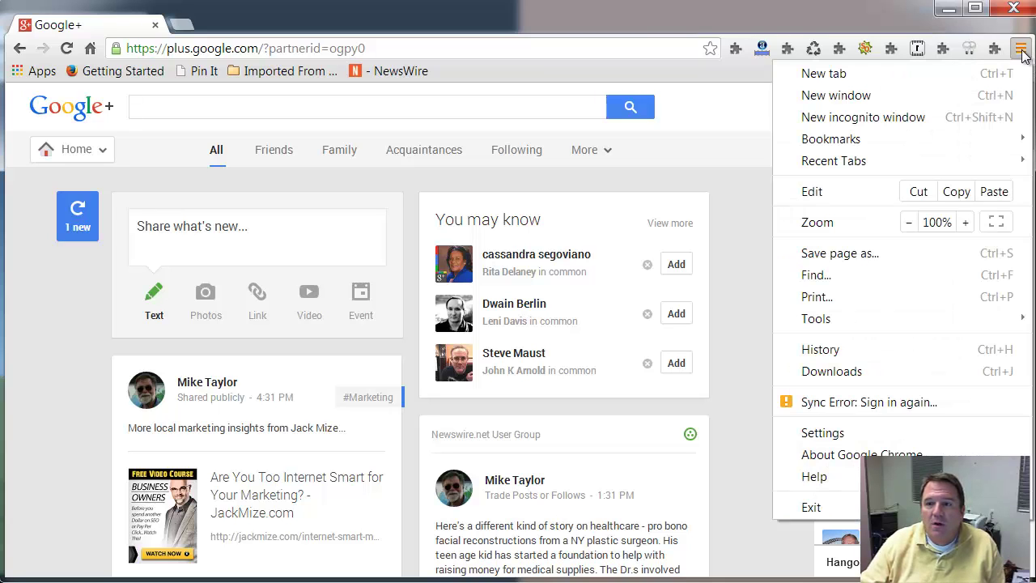
{"action": "left_click", "coordinate": [900, 25]}
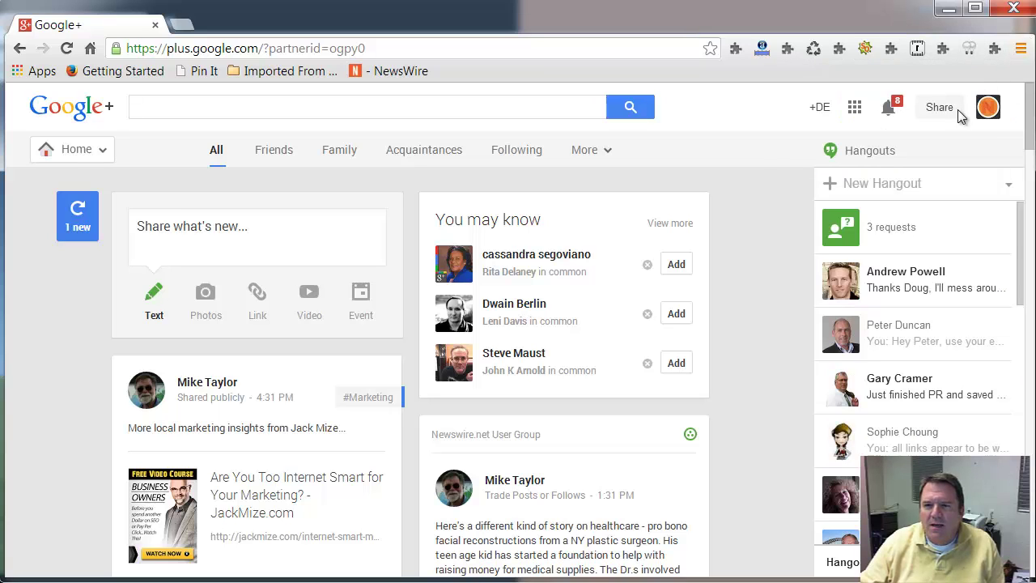
{"action": "left_click", "coordinate": [988, 108]}
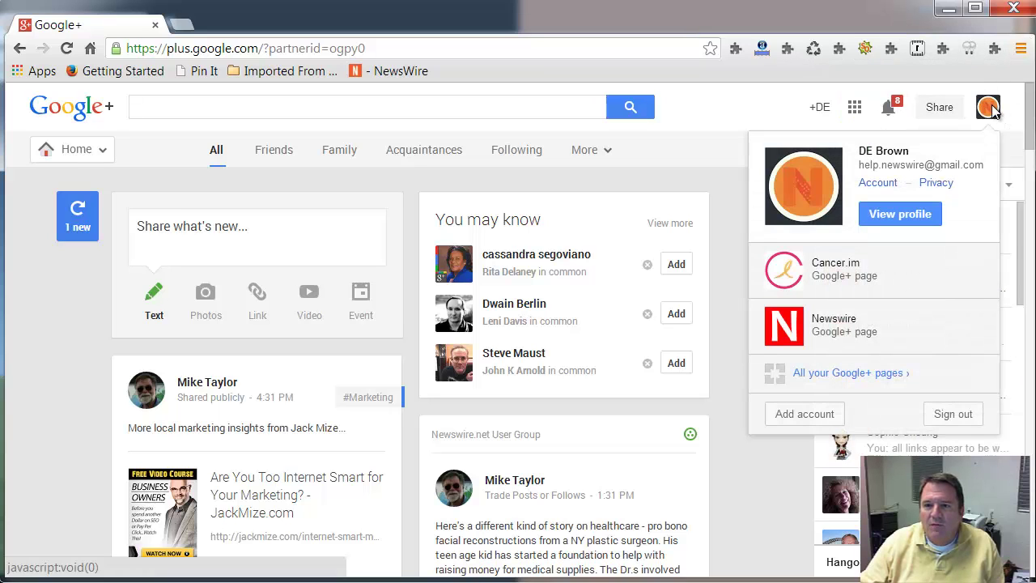
{"action": "left_click", "coordinate": [951, 414]}
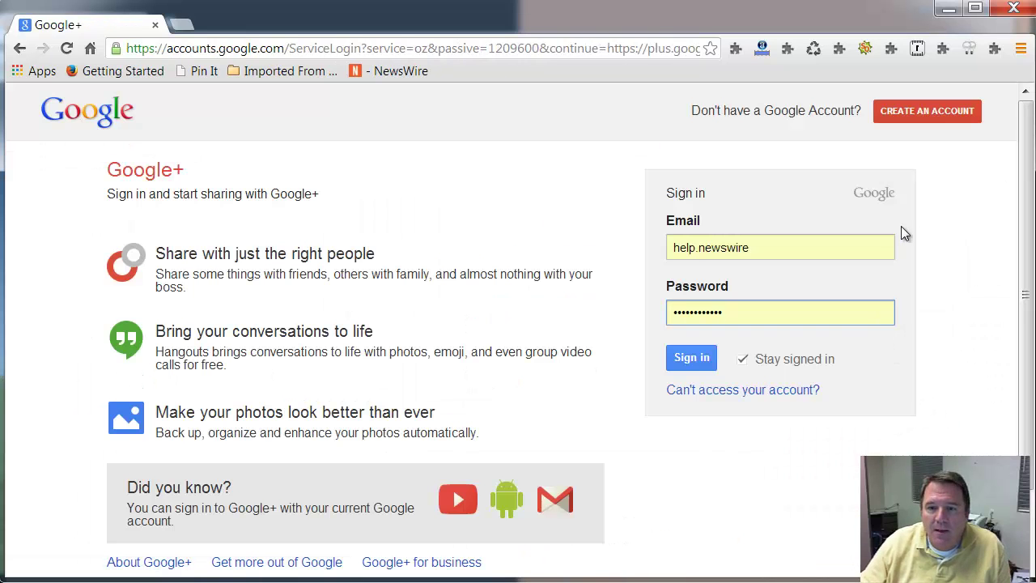
Step: Open the 'Create a new Google Account' form, then bring OnlyWire back maximized
{"action": "left_click", "coordinate": [937, 113]}
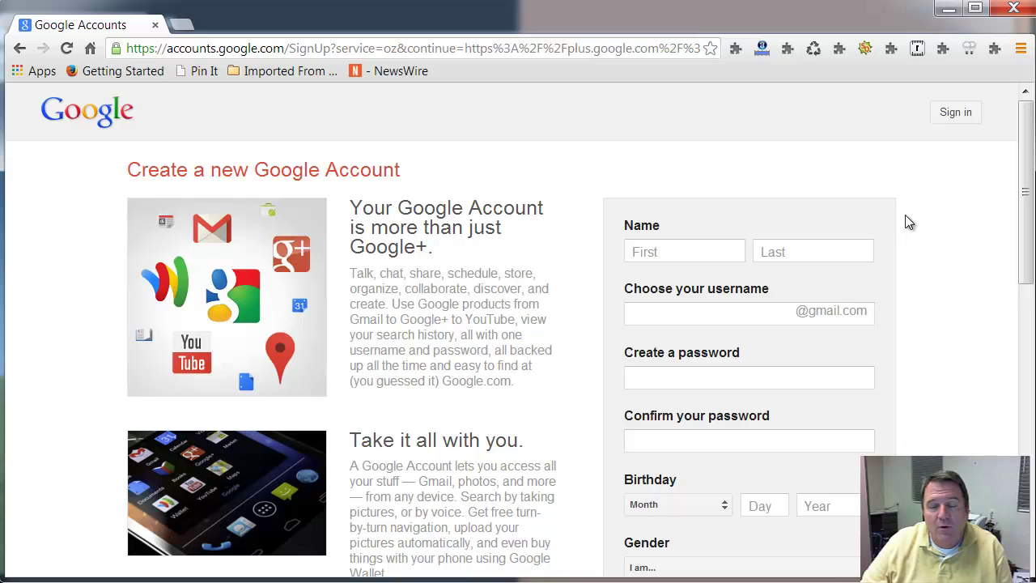
{"action": "scroll", "coordinate": [955, 218], "scroll_direction": "down", "scroll_amount": 5}
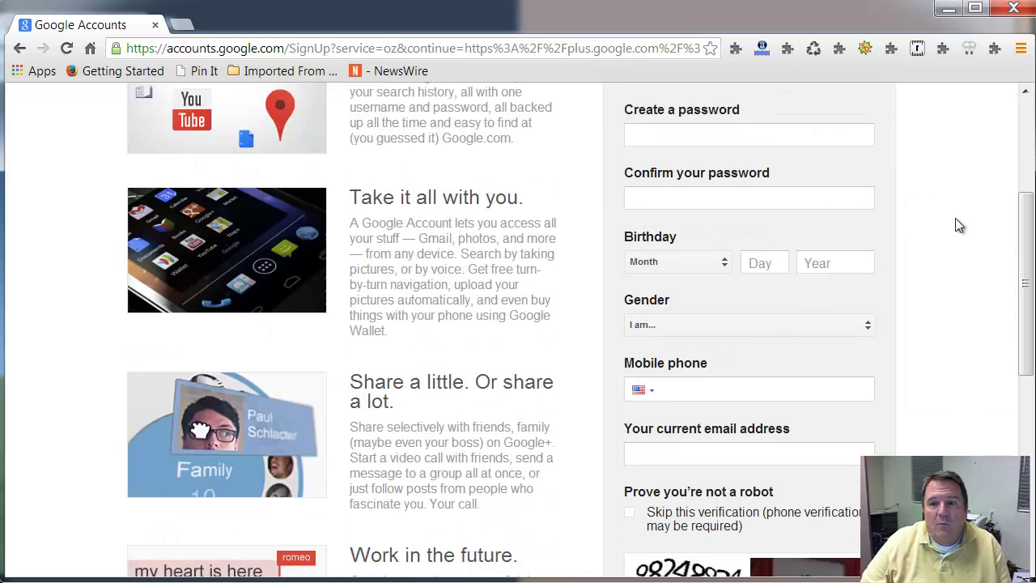
{"action": "scroll", "coordinate": [955, 218], "scroll_direction": "down", "scroll_amount": 4}
{"action": "scroll", "coordinate": [955, 218], "scroll_direction": "up", "scroll_amount": 9}
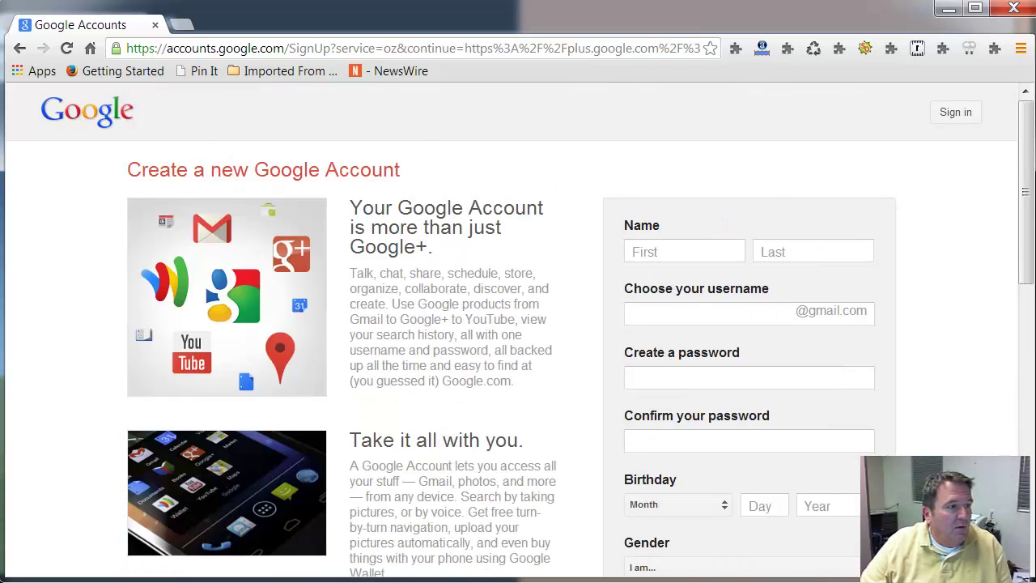
{"action": "left_click_drag", "start_coordinate": [0, 24], "coordinate": [464, 0]}
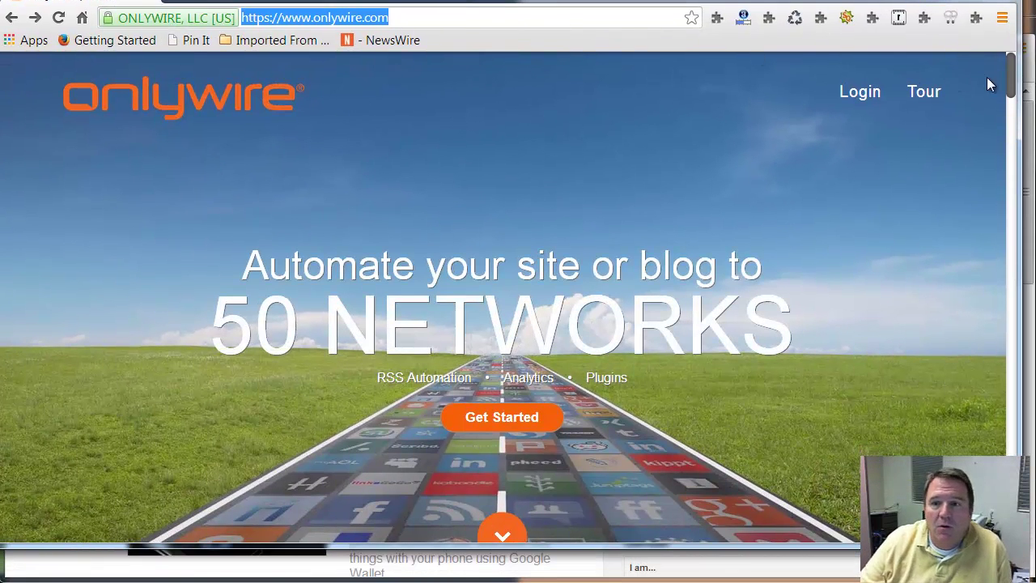
Step: Jump to OnlyWire's pricing and choose the Pro plan at $49 per year
{"action": "left_click", "coordinate": [499, 426]}
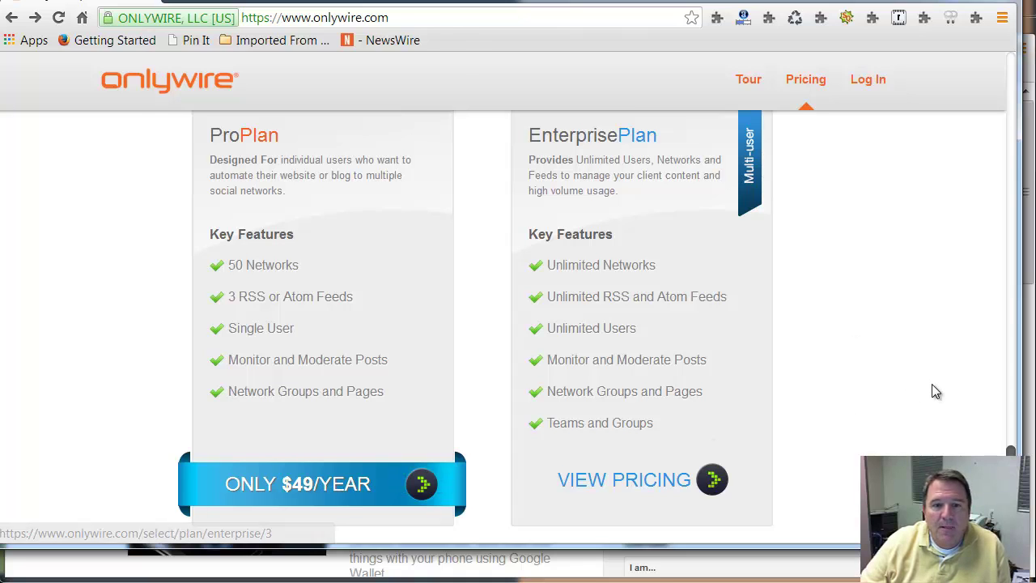
{"action": "scroll", "coordinate": [935, 391], "scroll_direction": "up", "scroll_amount": 1}
{"action": "scroll", "coordinate": [927, 388], "scroll_direction": "up", "scroll_amount": 1}
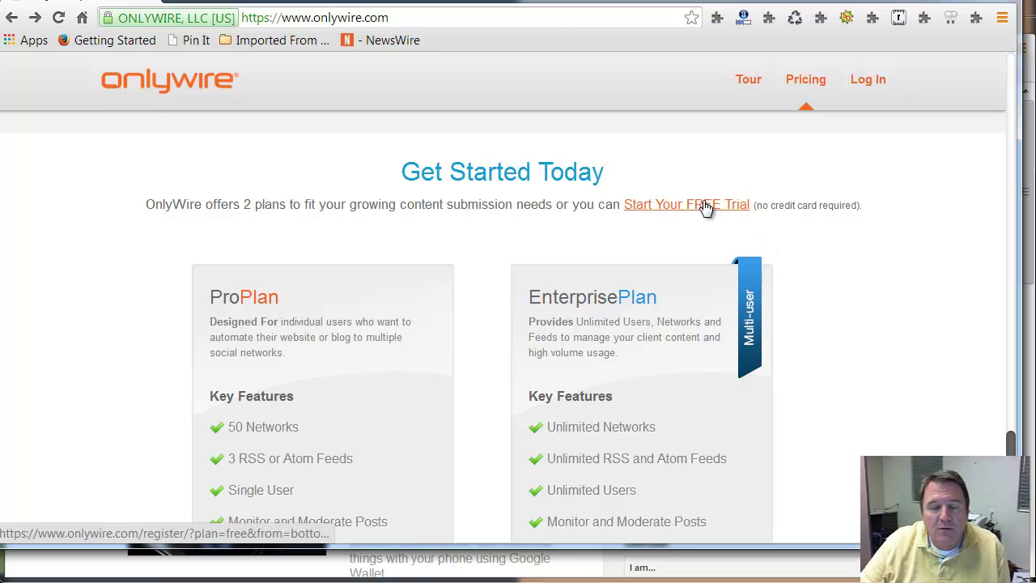
{"action": "scroll", "coordinate": [409, 300], "scroll_direction": "down", "scroll_amount": 2}
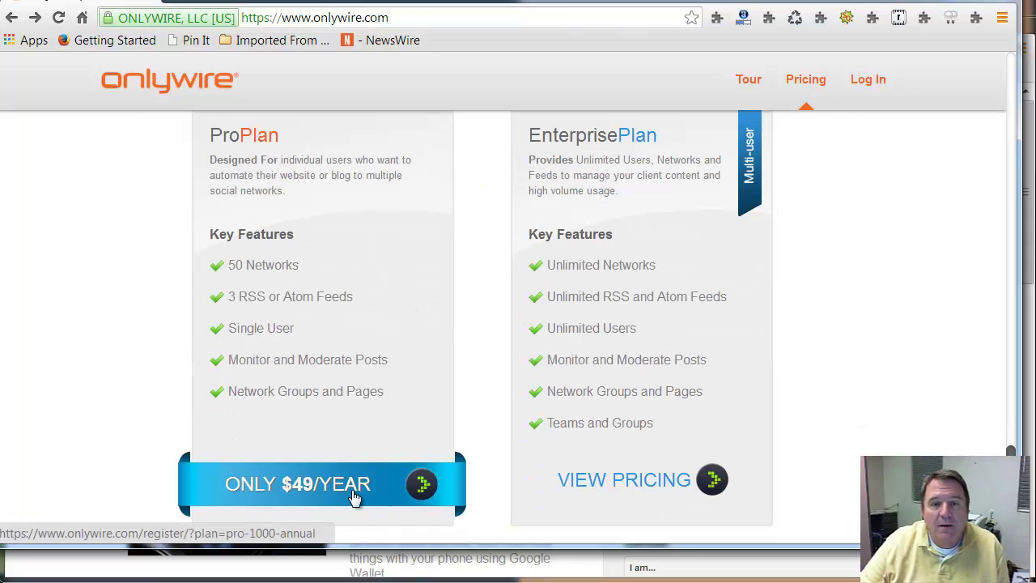
{"action": "left_click", "coordinate": [422, 485]}
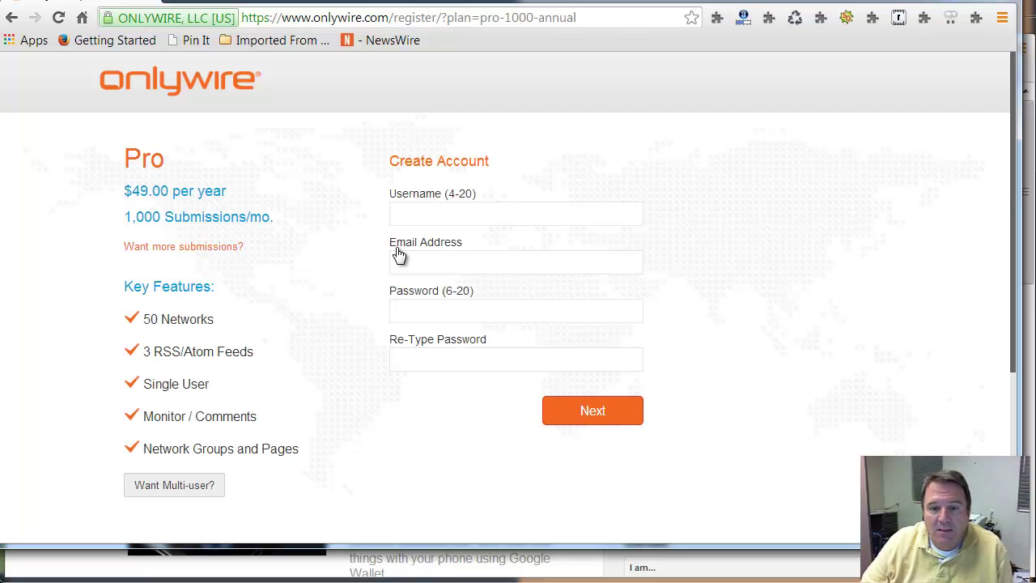
Step: Submit the empty Create Account form to see required-field warnings, then bring up the existing dashboard
{"action": "left_click", "coordinate": [596, 418]}
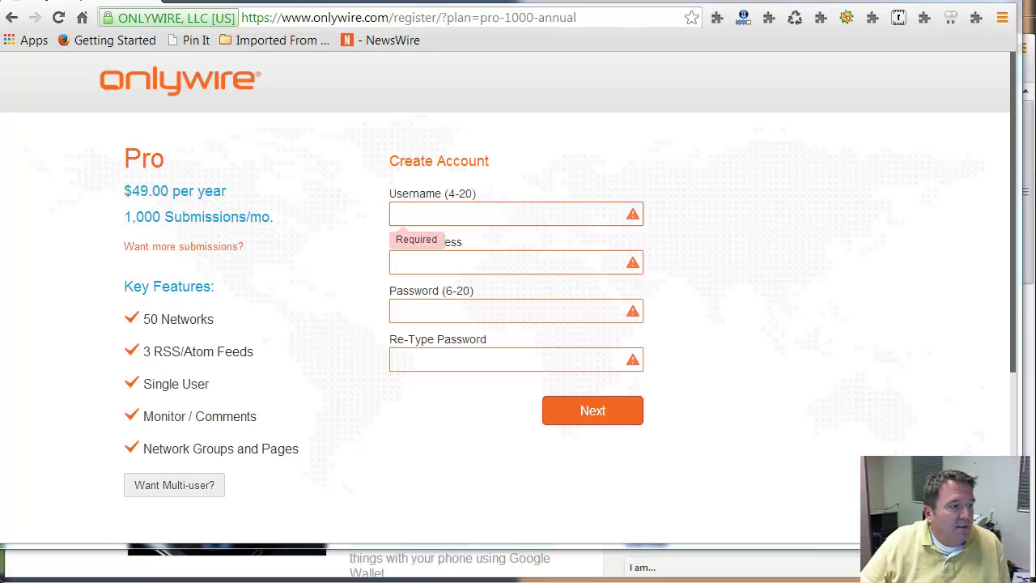
{"action": "left_click_drag", "start_coordinate": [0, 32], "coordinate": [400, 8]}
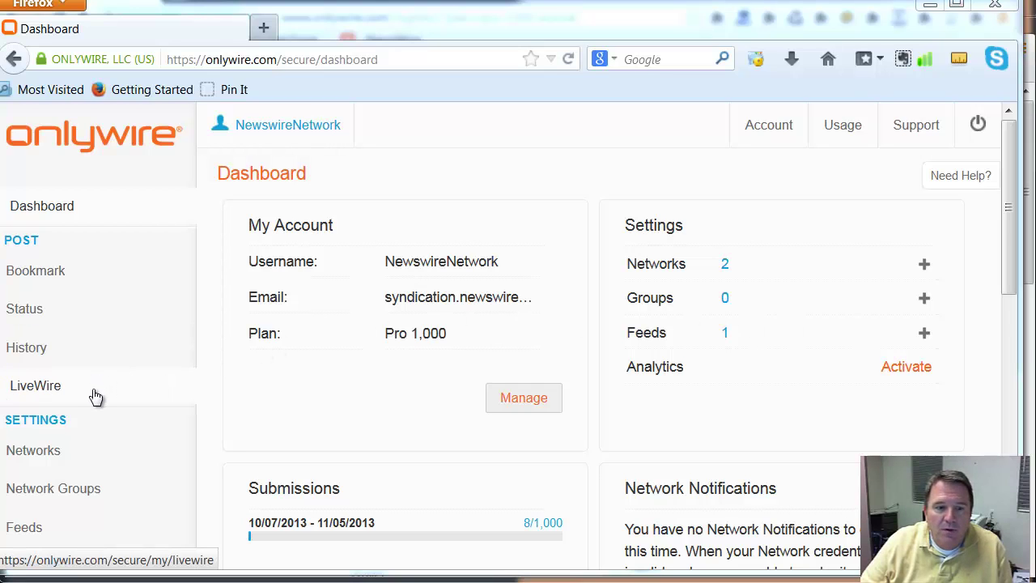
Step: Open the Networks settings page listing the two connected Google+ pages
{"action": "left_click", "coordinate": [32, 459]}
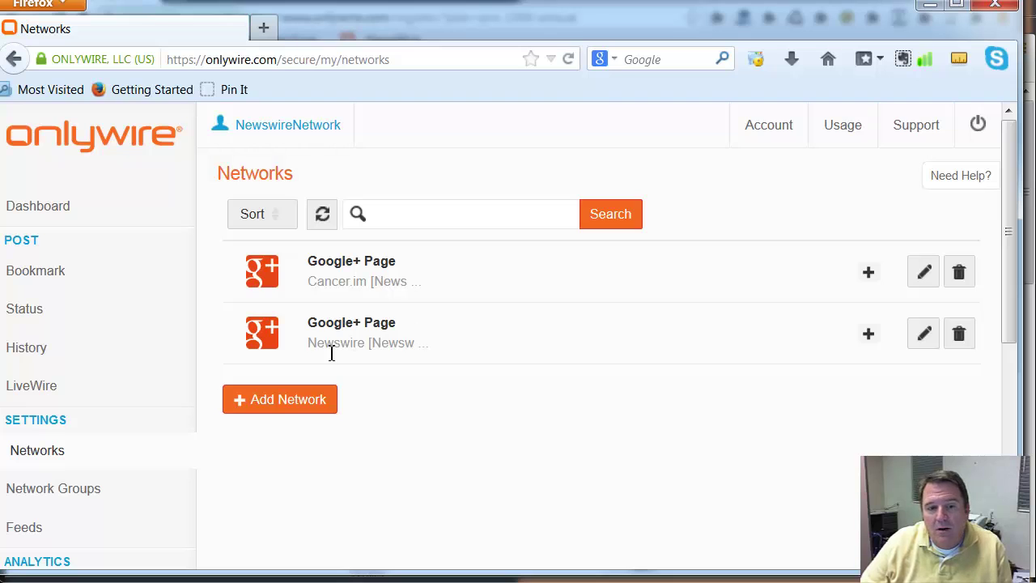
Step: Open Add Network and scroll the service list down to the Facebook entries
{"action": "left_click", "coordinate": [261, 402]}
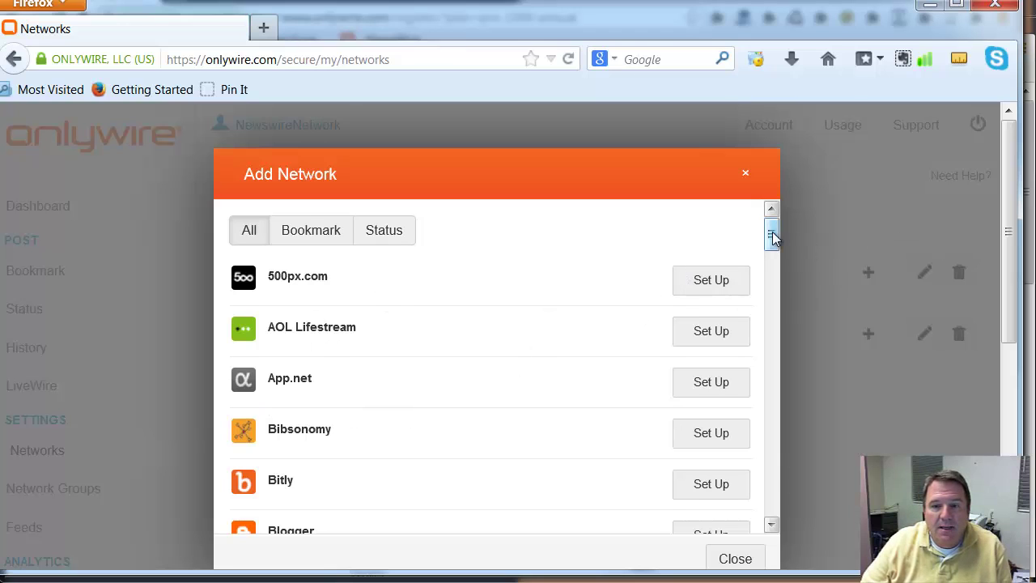
{"action": "left_click_drag", "start_coordinate": [772, 232], "coordinate": [753, 288]}
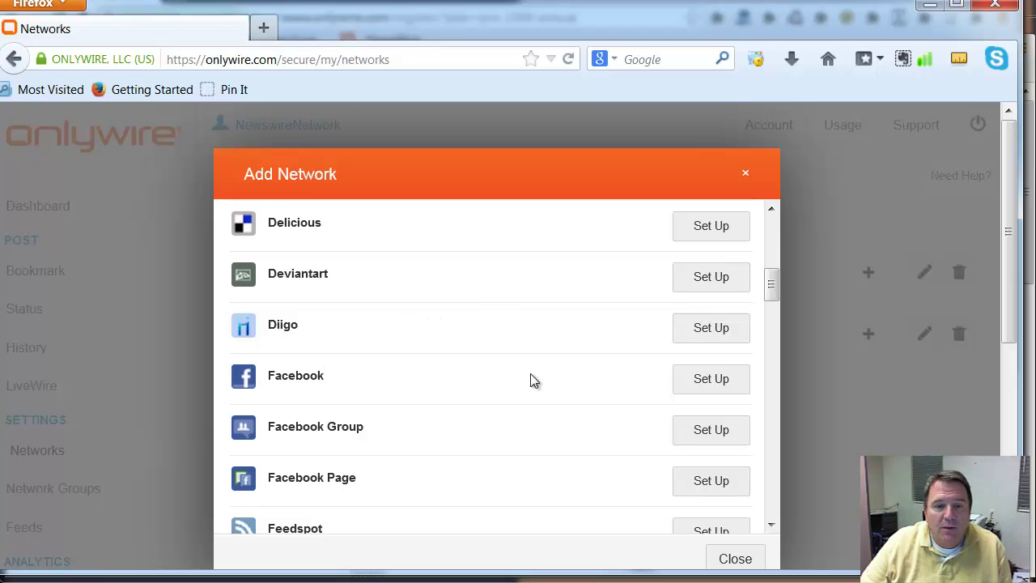
{"action": "scroll", "coordinate": [515, 376], "scroll_direction": "up", "scroll_amount": 5}
{"action": "scroll", "coordinate": [501, 378], "scroll_direction": "up", "scroll_amount": 4}
{"action": "scroll", "coordinate": [499, 378], "scroll_direction": "down", "scroll_amount": 5}
{"action": "scroll", "coordinate": [499, 378], "scroll_direction": "down", "scroll_amount": 2}
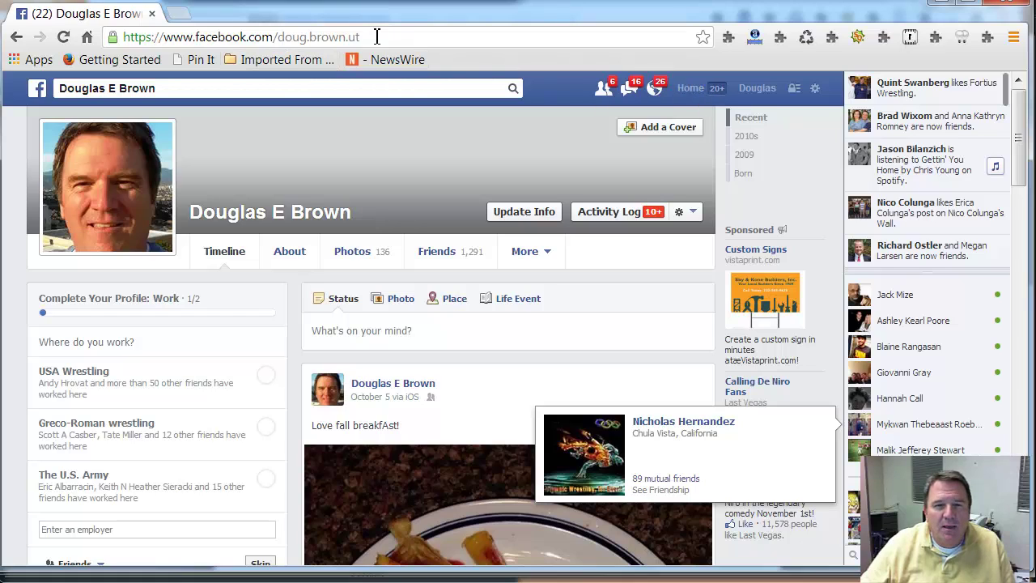
Step: Select the Facebook profile's full URL in the address bar
{"action": "left_click", "coordinate": [345, 37]}
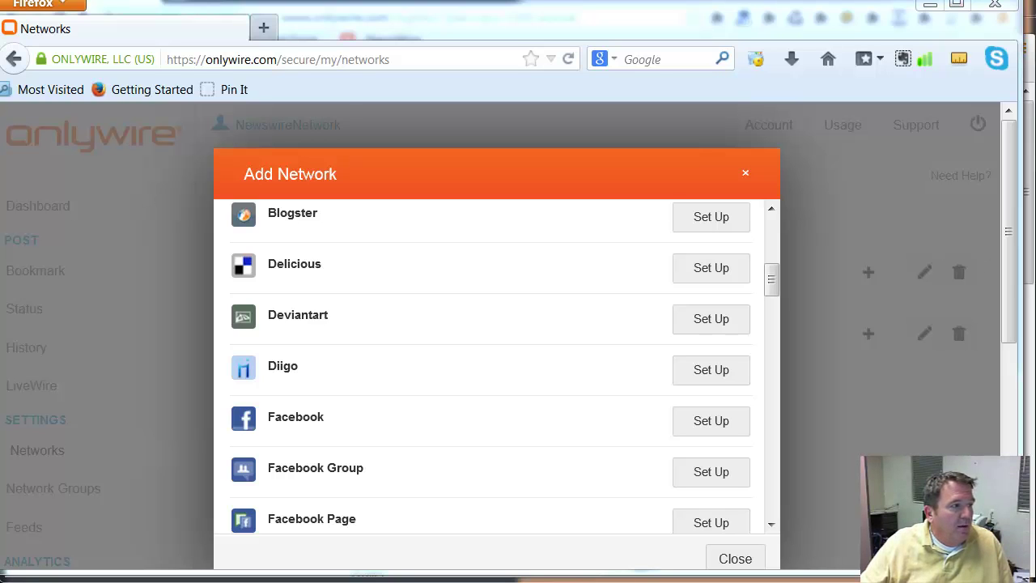
Step: Bring up the Newswire profile, adjust the page zoom, and reload 'my newswire' at readable size
{"action": "key", "text": "alt+Tab"}
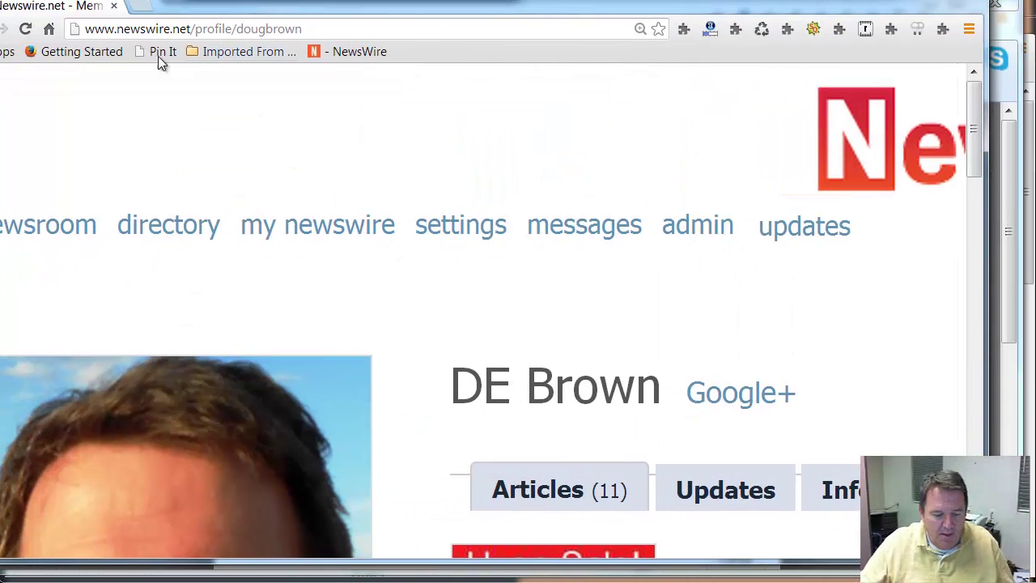
{"action": "key", "text": "ctrl+minus"}
{"action": "key", "text": "ctrl+minus"}
{"action": "key", "text": "ctrl+minus"}
{"action": "key", "text": "ctrl+minus"}
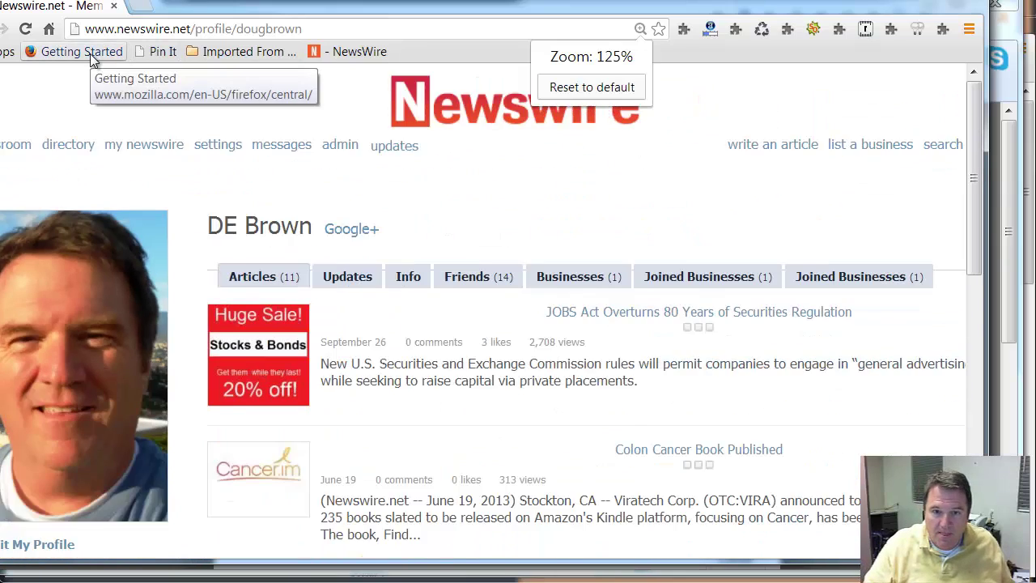
{"action": "key", "text": "ctrl+minus"}
{"action": "key", "text": "ctrl+minus"}
{"action": "key", "text": "ctrl+minus"}
{"action": "key", "text": "ctrl+minus"}
{"action": "key", "text": "ctrl+minus"}
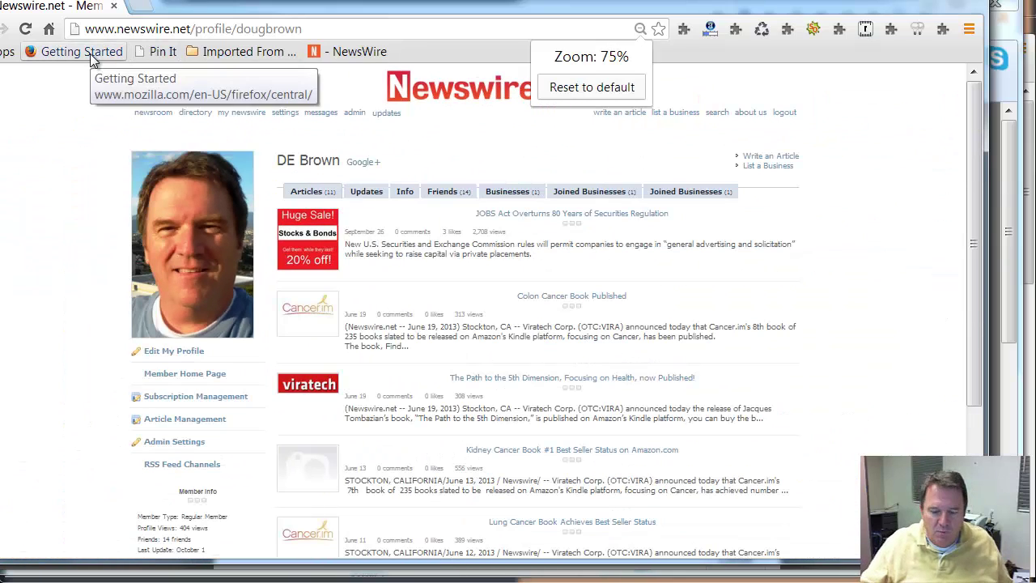
{"action": "key", "text": "ctrl+plus"}
{"action": "key", "text": "ctrl+plus"}
{"action": "key", "text": "ctrl+plus"}
{"action": "key", "text": "ctrl+plus"}
{"action": "key", "text": "ctrl+plus"}
{"action": "key", "text": "ctrl+plus"}
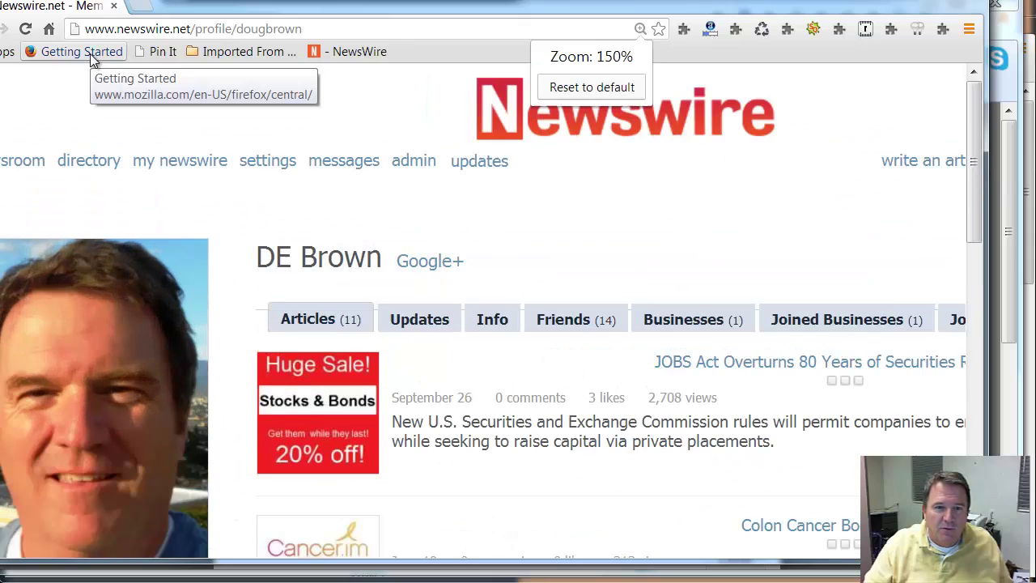
{"action": "left_click", "coordinate": [180, 166]}
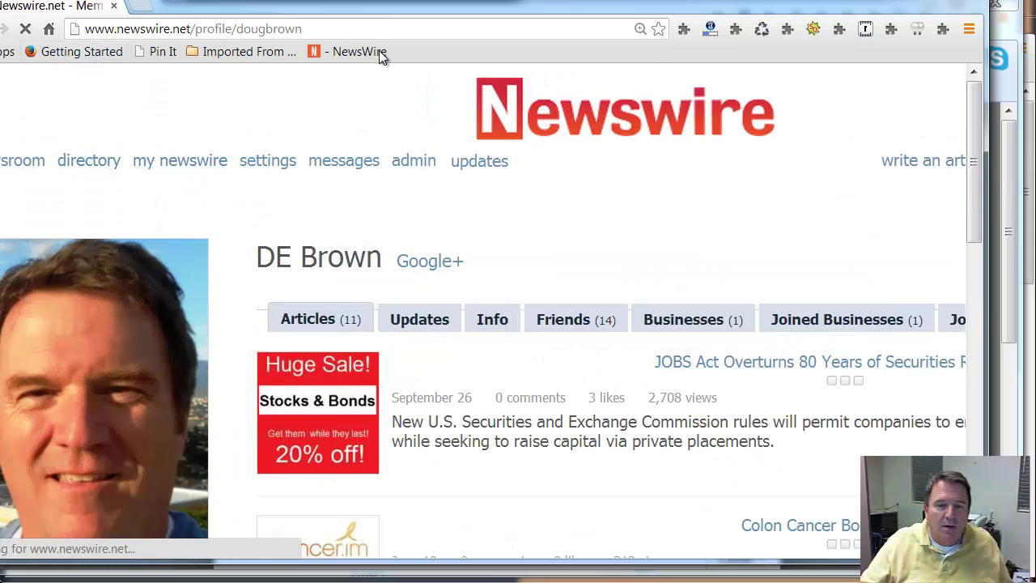
{"action": "left_click_drag", "start_coordinate": [374, 7], "coordinate": [432, 1]}
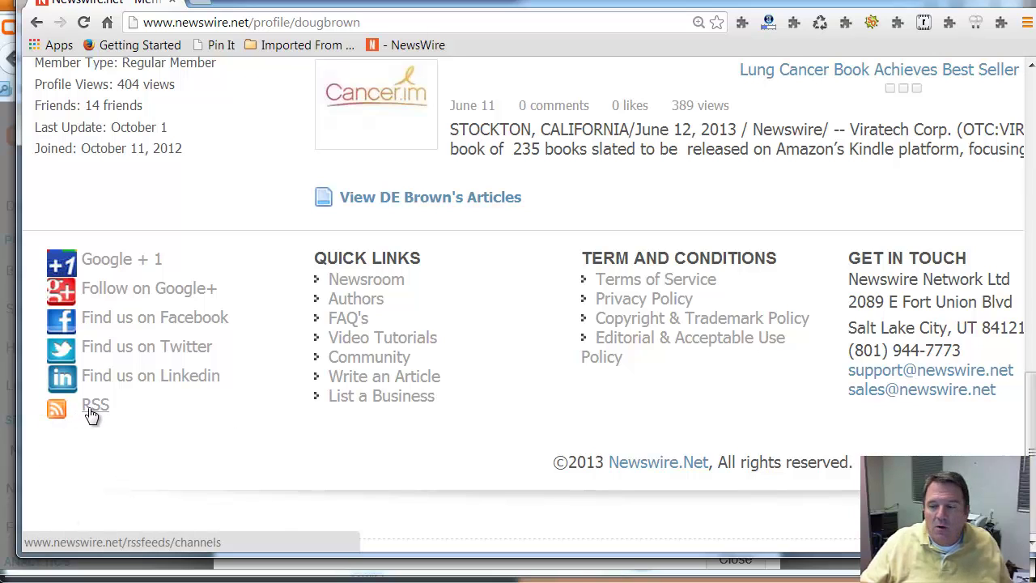
Step: Open Newswire's RSS feeds page from the footer link and browse its channels
{"action": "left_click", "coordinate": [95, 408]}
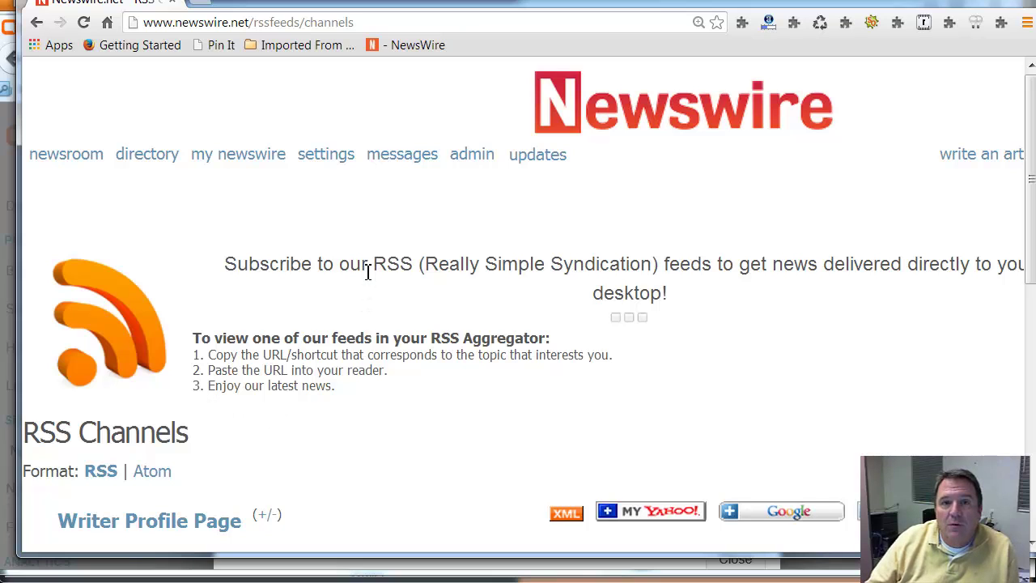
{"action": "scroll", "coordinate": [393, 273], "scroll_direction": "down", "scroll_amount": 3}
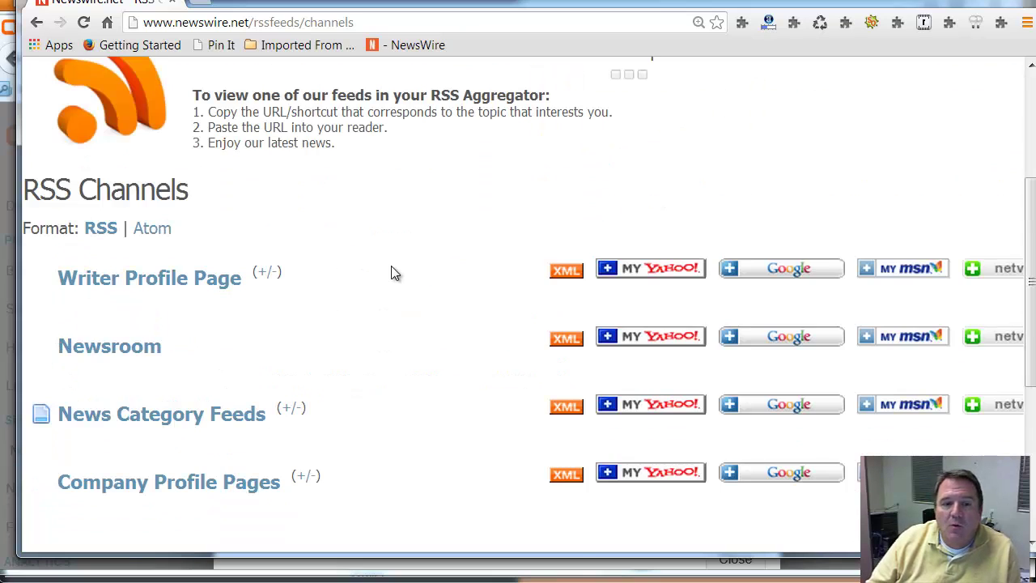
{"action": "scroll", "coordinate": [393, 273], "scroll_direction": "up", "scroll_amount": 3}
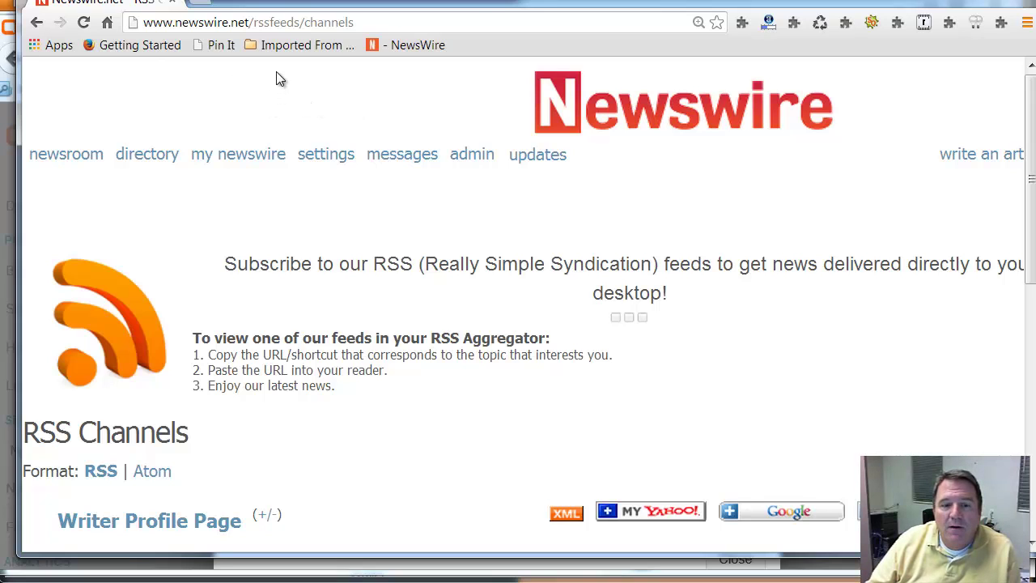
{"action": "scroll", "coordinate": [276, 71], "scroll_direction": "down", "scroll_amount": 5}
{"action": "scroll", "coordinate": [276, 71], "scroll_direction": "up", "scroll_amount": 1}
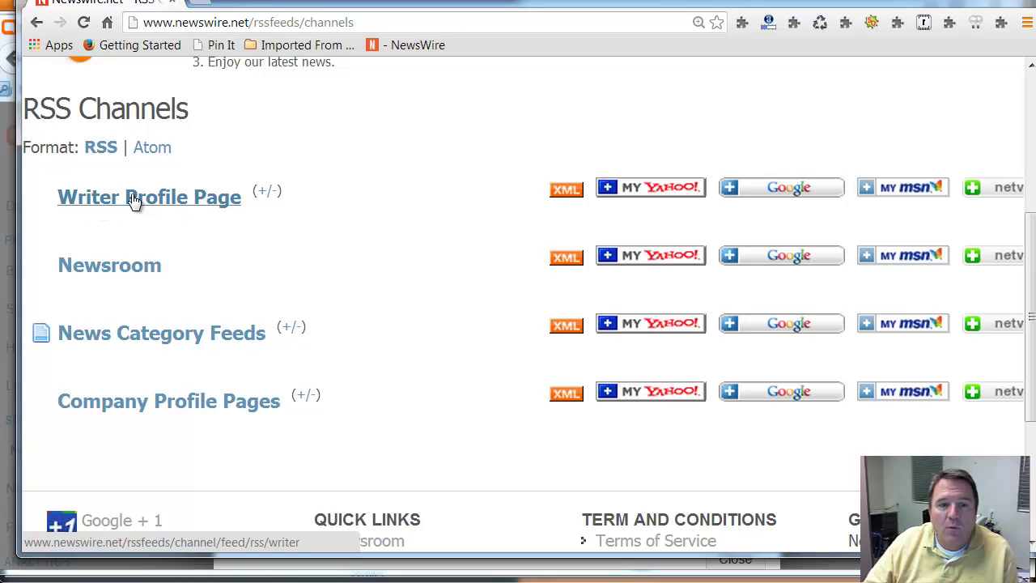
Step: Expand the Writer Profile Page feeds and open one writer's XML feed in a new tab
{"action": "left_click", "coordinate": [263, 196]}
{"action": "scroll", "coordinate": [337, 306], "scroll_direction": "down", "scroll_amount": 1}
{"action": "scroll", "coordinate": [338, 306], "scroll_direction": "down", "scroll_amount": 20}
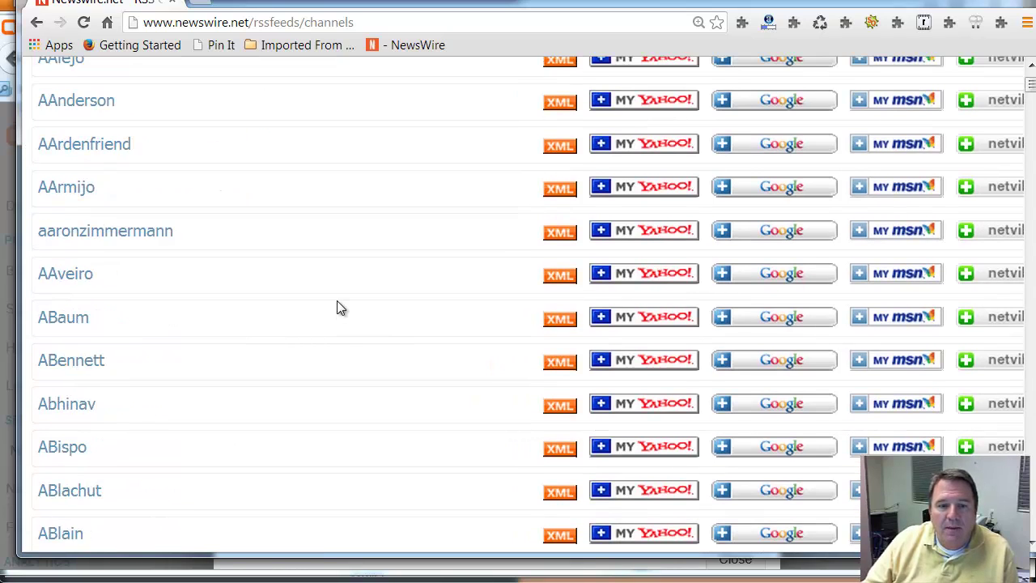
{"action": "scroll", "coordinate": [340, 308], "scroll_direction": "down", "scroll_amount": 20}
{"action": "scroll", "coordinate": [331, 346], "scroll_direction": "down", "scroll_amount": 20}
{"action": "scroll", "coordinate": [331, 347], "scroll_direction": "up", "scroll_amount": 5}
{"action": "scroll", "coordinate": [331, 346], "scroll_direction": "down", "scroll_amount": 6}
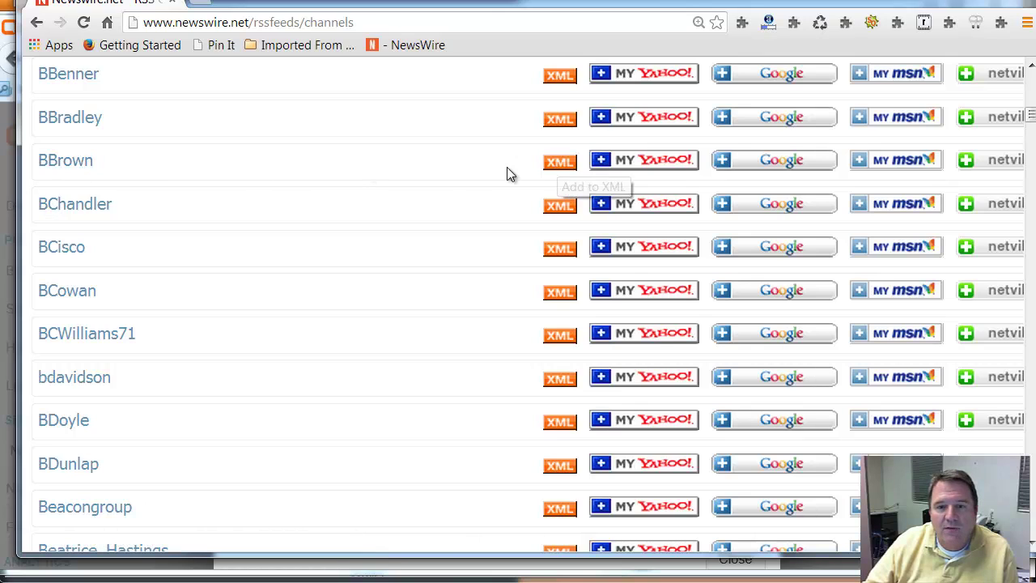
{"action": "left_click", "coordinate": [558, 166]}
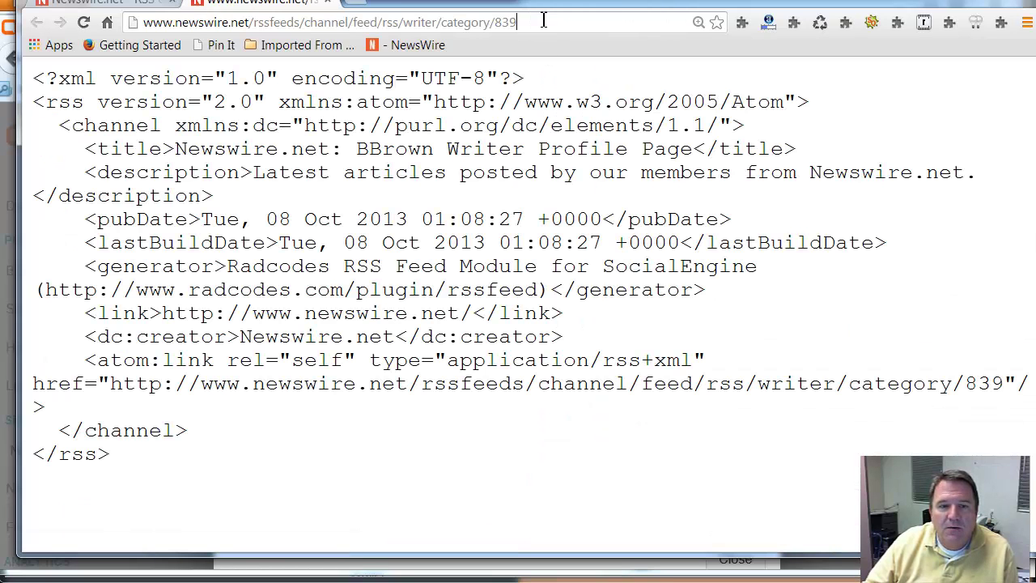
Step: Select the writer feed's URL and return to the RSS channels tab
{"action": "left_click_drag", "start_coordinate": [543, 20], "coordinate": [132, 59]}
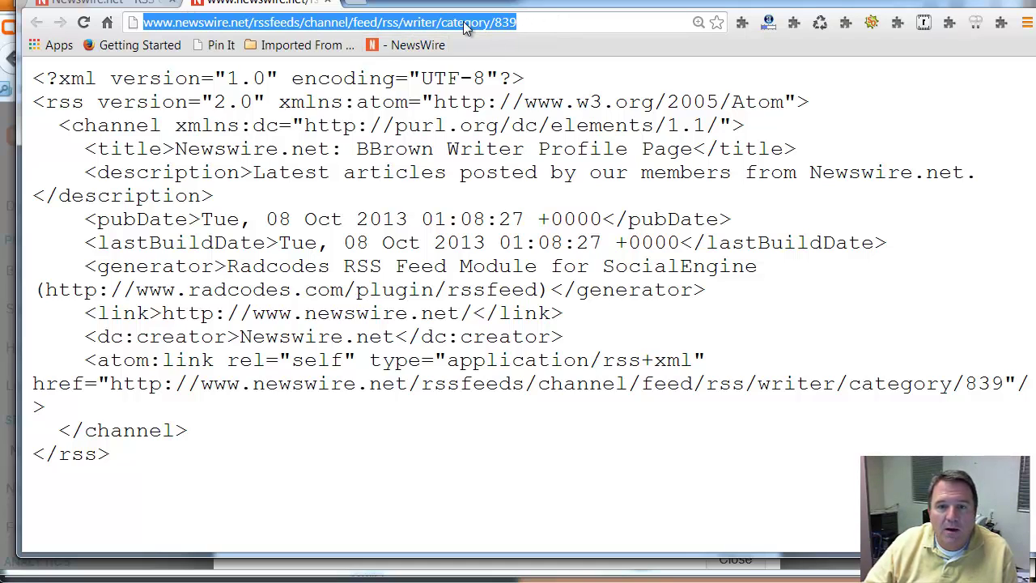
{"action": "left_click", "coordinate": [84, 4]}
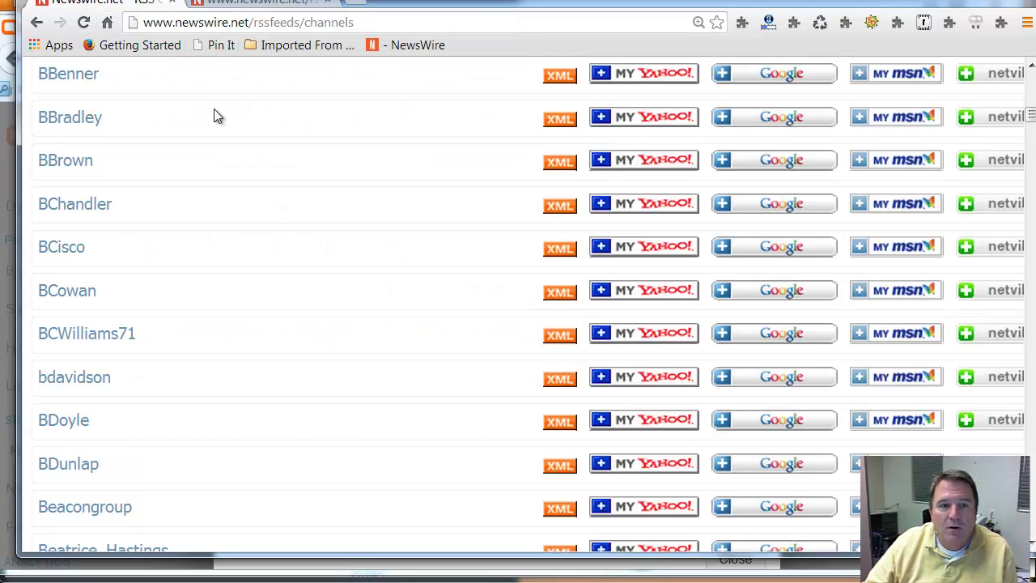
{"action": "scroll", "coordinate": [264, 296], "scroll_direction": "up", "scroll_amount": 8}
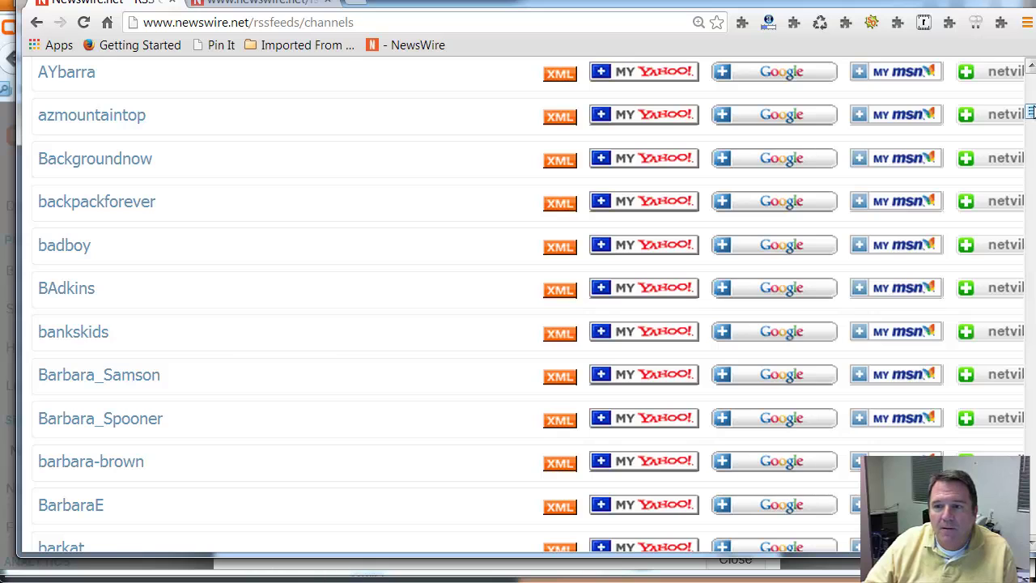
{"action": "scroll", "coordinate": [245, 328], "scroll_direction": "up", "scroll_amount": 10}
{"action": "scroll", "coordinate": [246, 329], "scroll_direction": "down", "scroll_amount": 4}
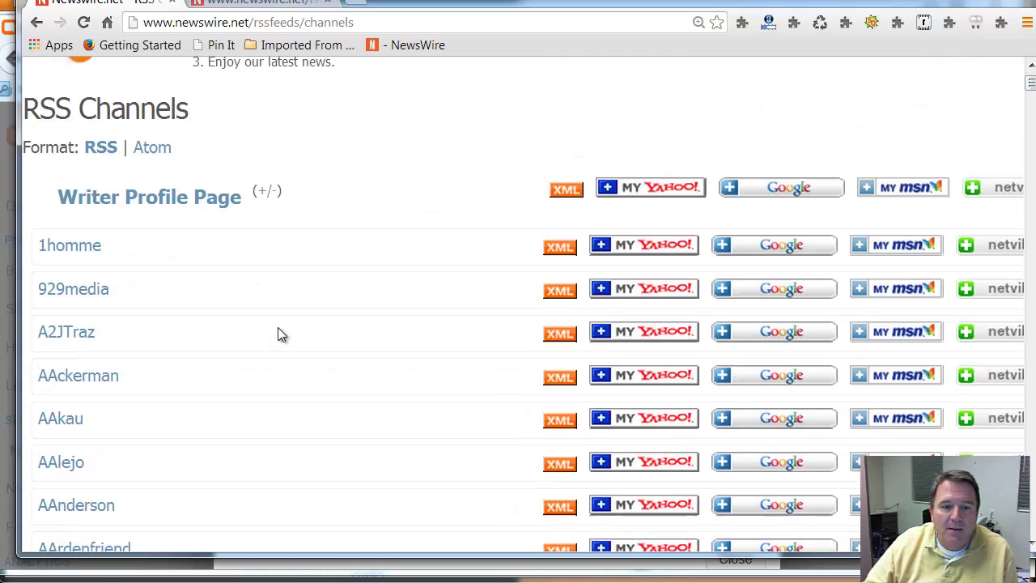
{"action": "scroll", "coordinate": [277, 332], "scroll_direction": "up", "scroll_amount": 1}
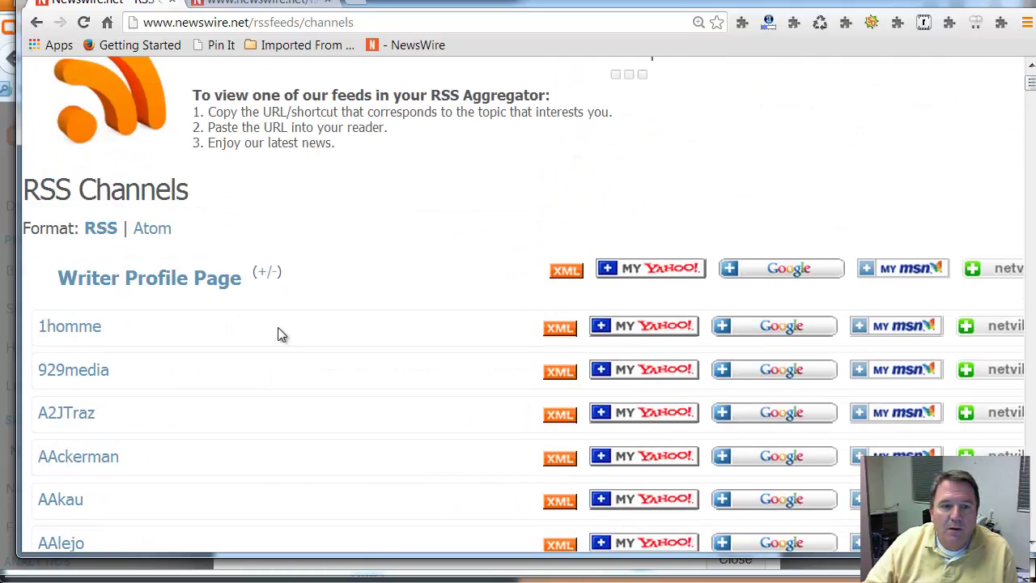
Step: Collapse Writer Profile Page and expand the Company Profile Pages feed list
{"action": "left_click", "coordinate": [269, 272]}
{"action": "scroll", "coordinate": [340, 324], "scroll_direction": "down", "scroll_amount": 2}
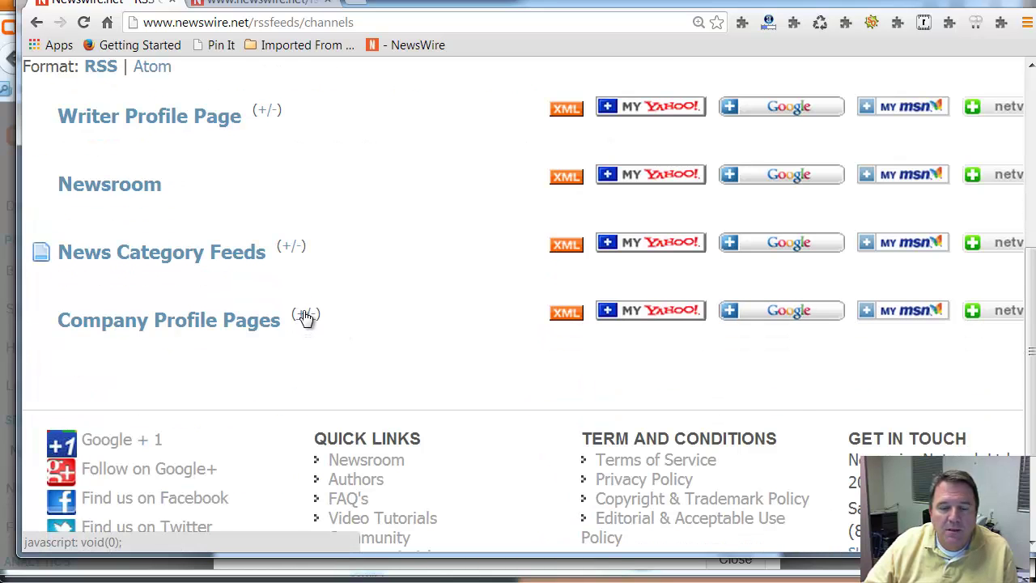
{"action": "left_click", "coordinate": [306, 315]}
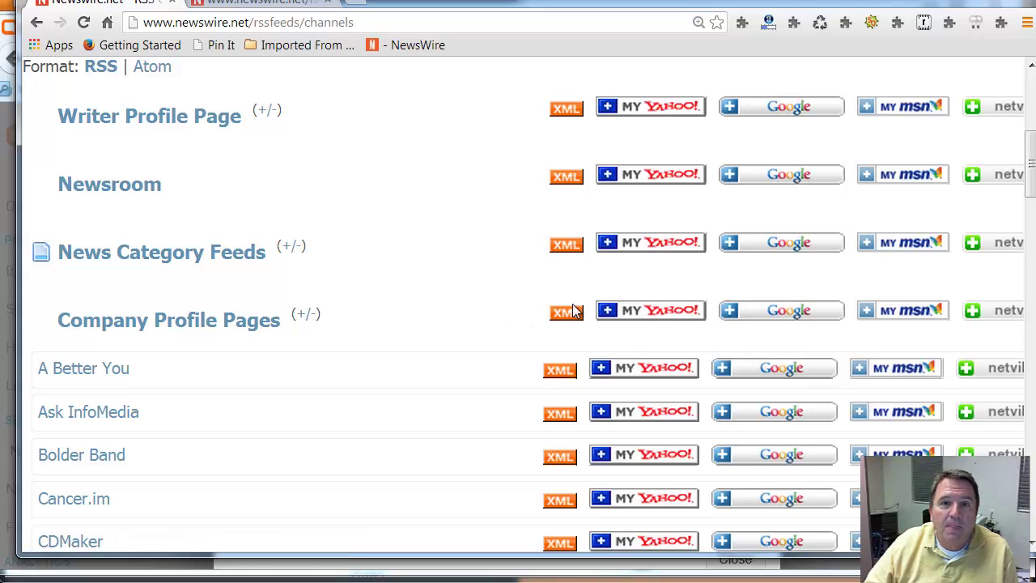
{"action": "scroll", "coordinate": [572, 311], "scroll_direction": "down", "scroll_amount": 2}
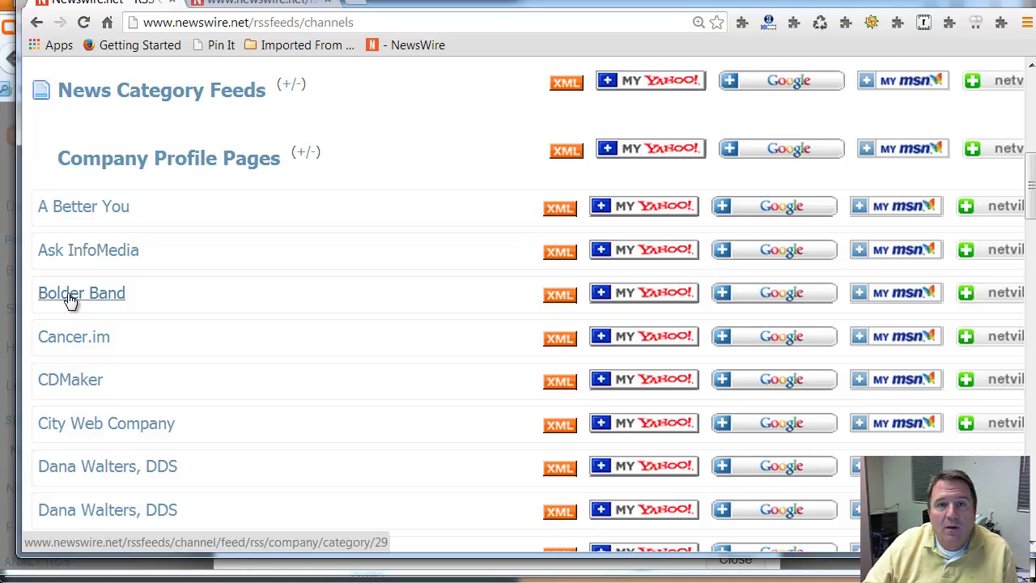
Step: Open Bolder Band's company RSS feed and select its entire feed address
{"action": "left_click", "coordinate": [562, 297]}
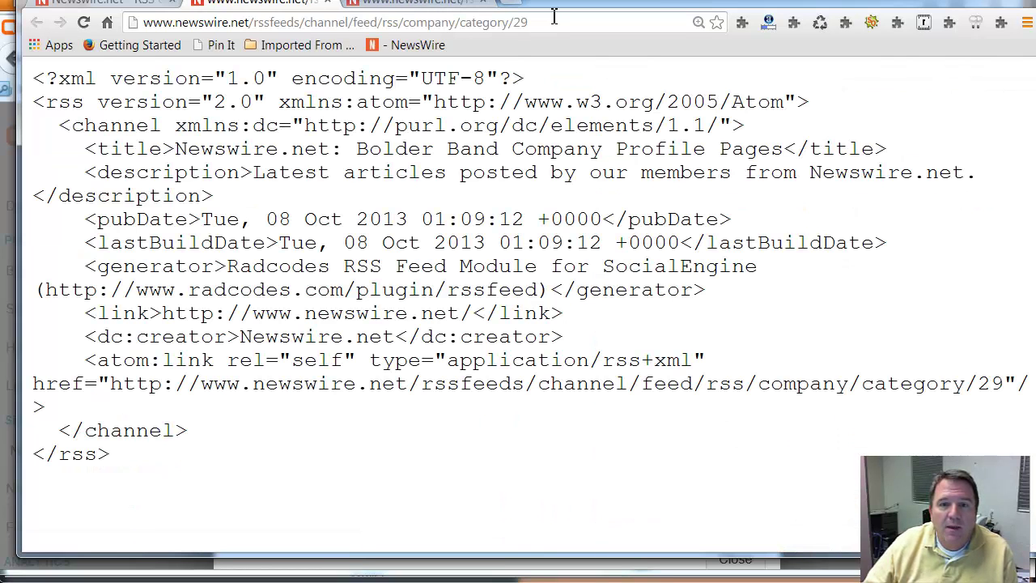
{"action": "left_click_drag", "start_coordinate": [550, 22], "coordinate": [55, 61]}
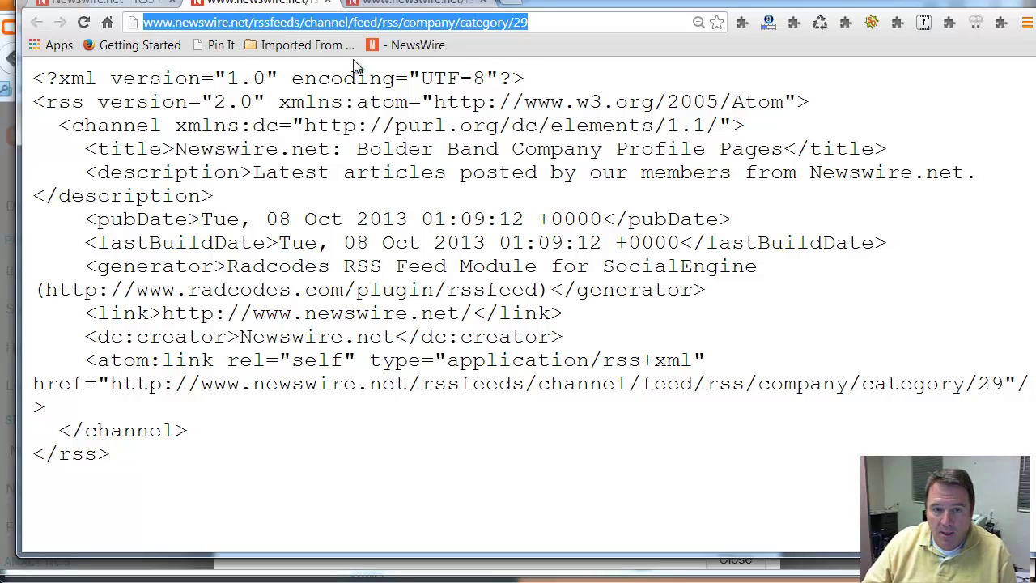
{"action": "left_click", "coordinate": [548, 20]}
{"action": "left_click_drag", "start_coordinate": [548, 20], "coordinate": [132, 18]}
{"action": "key", "text": "ctrl+c"}
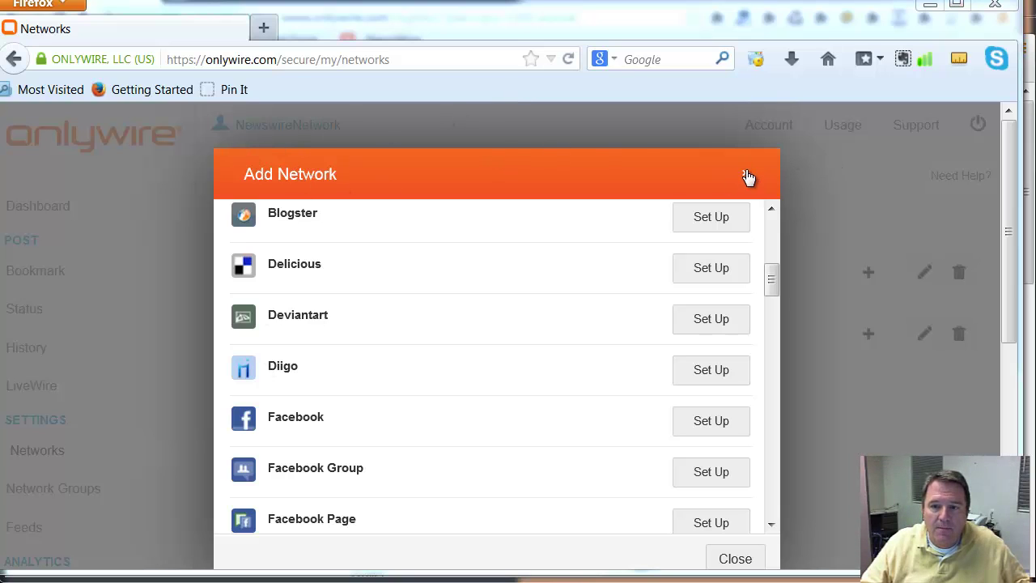
Step: Close the Add Network list and go to OnlyWire's Feeds settings page
{"action": "left_click", "coordinate": [745, 174]}
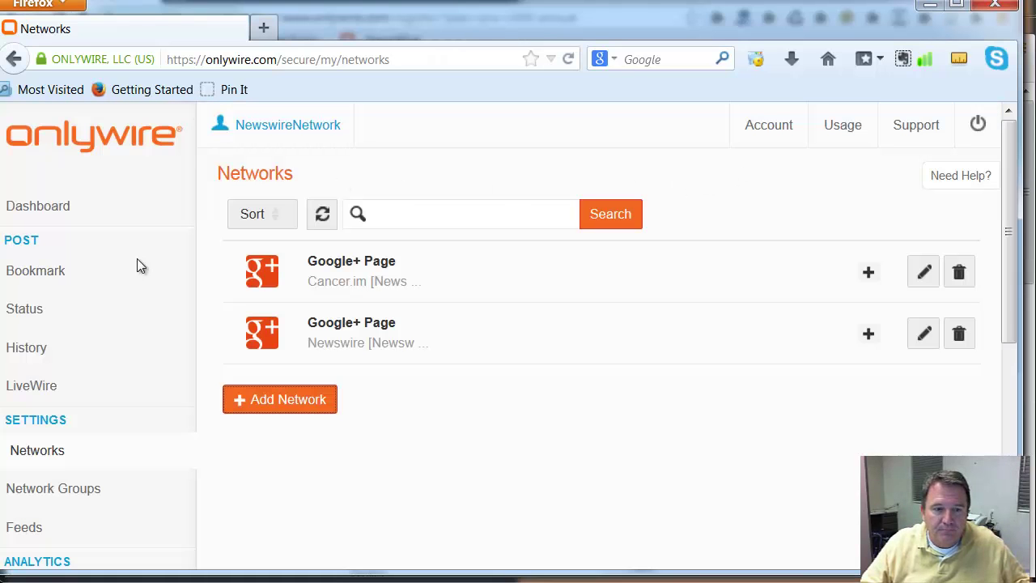
{"action": "scroll", "coordinate": [122, 277], "scroll_direction": "down", "scroll_amount": 5}
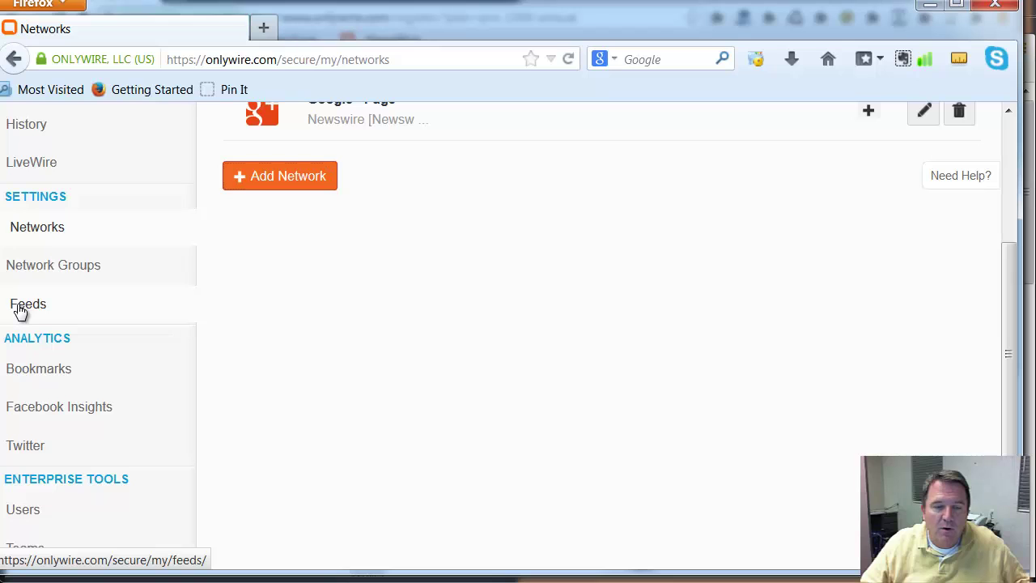
{"action": "left_click", "coordinate": [20, 312]}
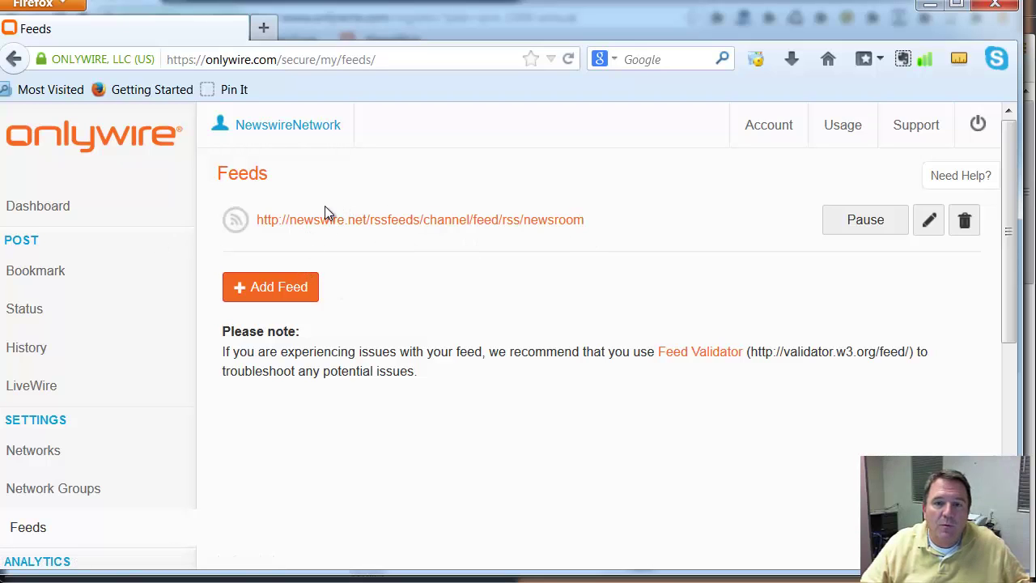
Step: Start a new feed and paste the Newswire rss/company/category/29 address into its URL
{"action": "left_click", "coordinate": [285, 291]}
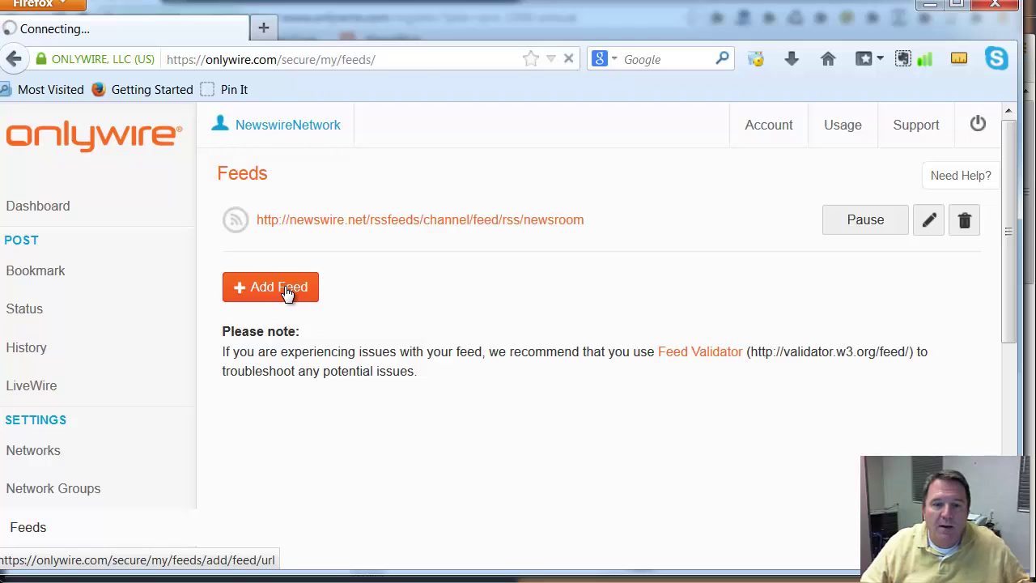
{"action": "scroll", "coordinate": [466, 290], "scroll_direction": "down", "scroll_amount": 4}
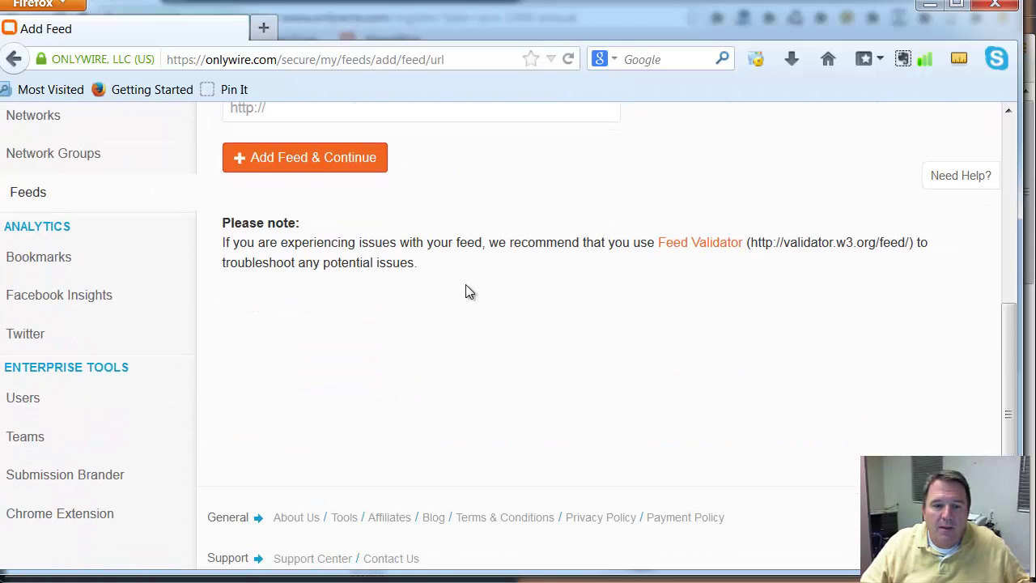
{"action": "scroll", "coordinate": [387, 202], "scroll_direction": "up", "scroll_amount": 3}
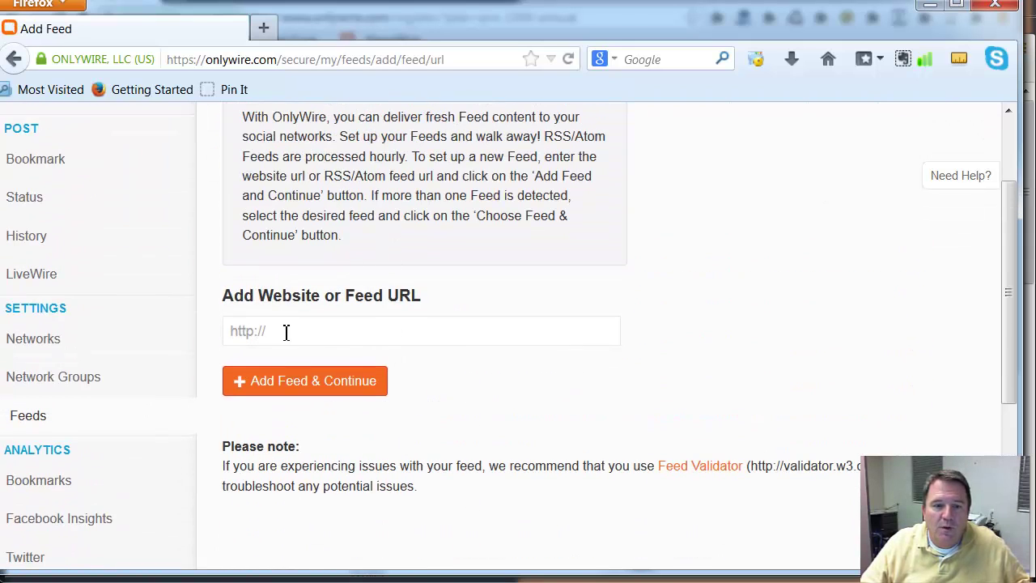
{"action": "left_click", "coordinate": [285, 332]}
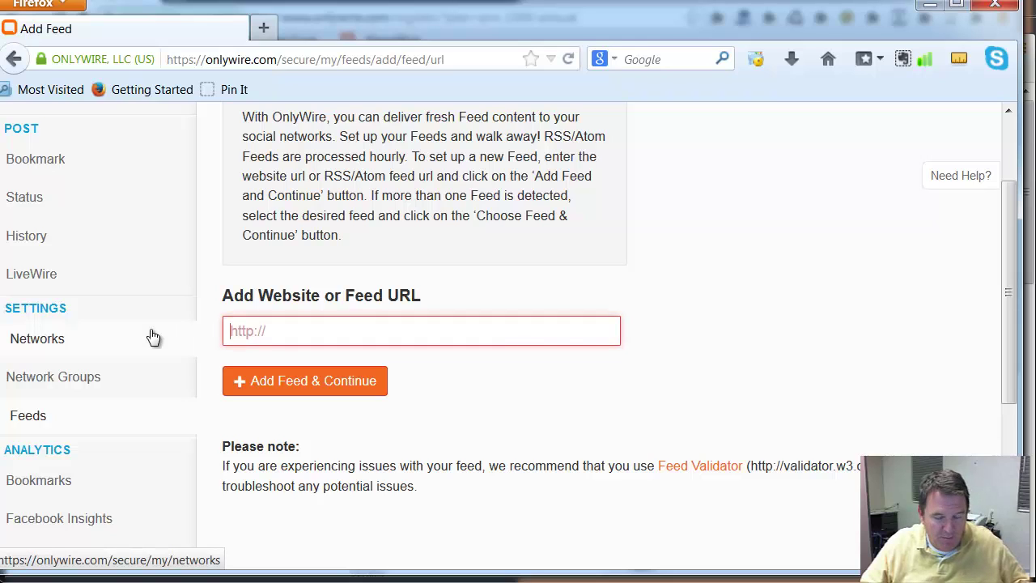
{"action": "key", "text": "ctrl+v"}
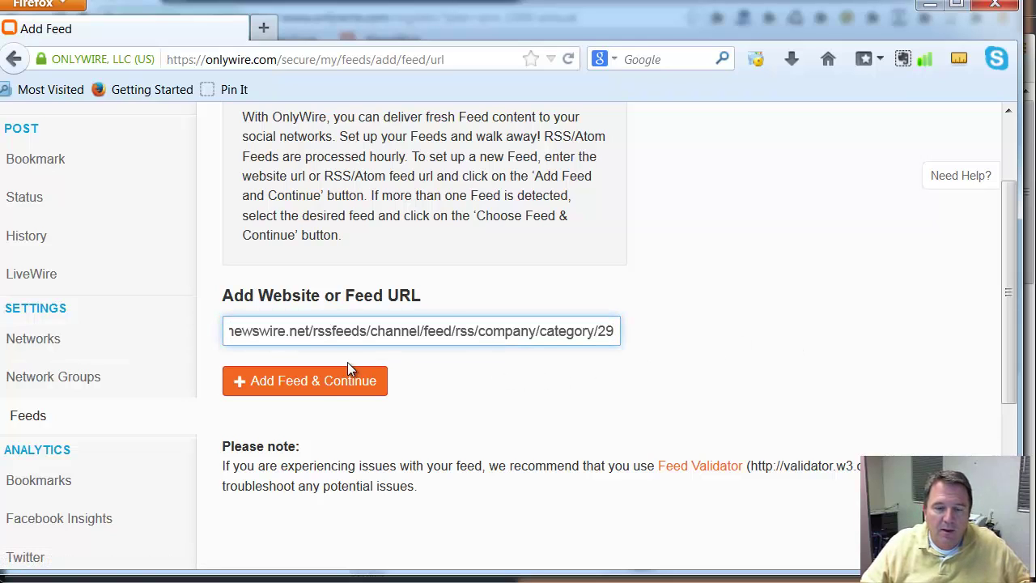
Step: Check the pasted Newswire feed URL in the W3C Feed Validator, then close the validator
{"action": "left_click", "coordinate": [714, 467]}
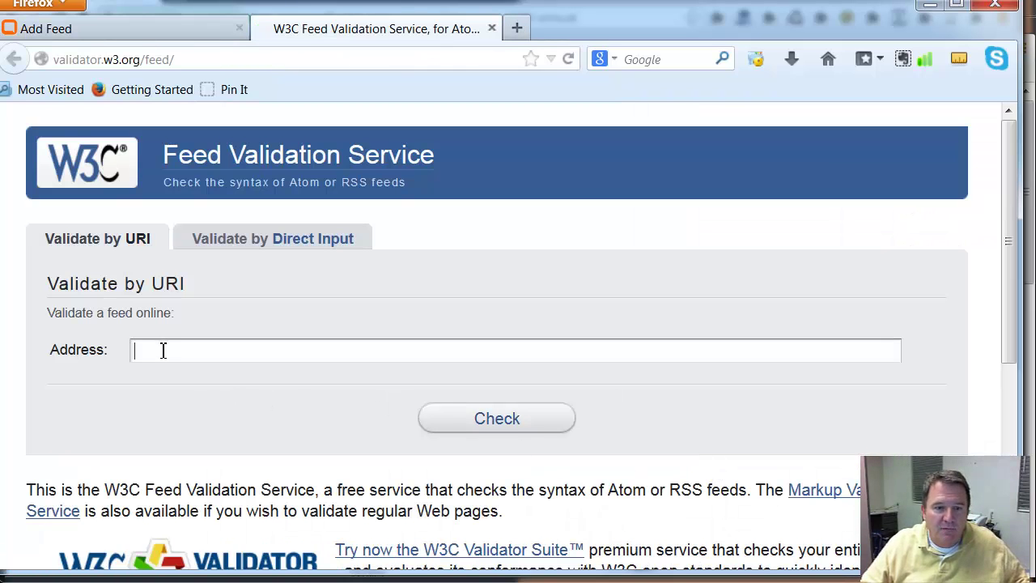
{"action": "type", "text": "http://www.newswire.net/rssfeeds/channel/feed/rss/company/category/29"}
{"action": "left_click", "coordinate": [499, 421]}
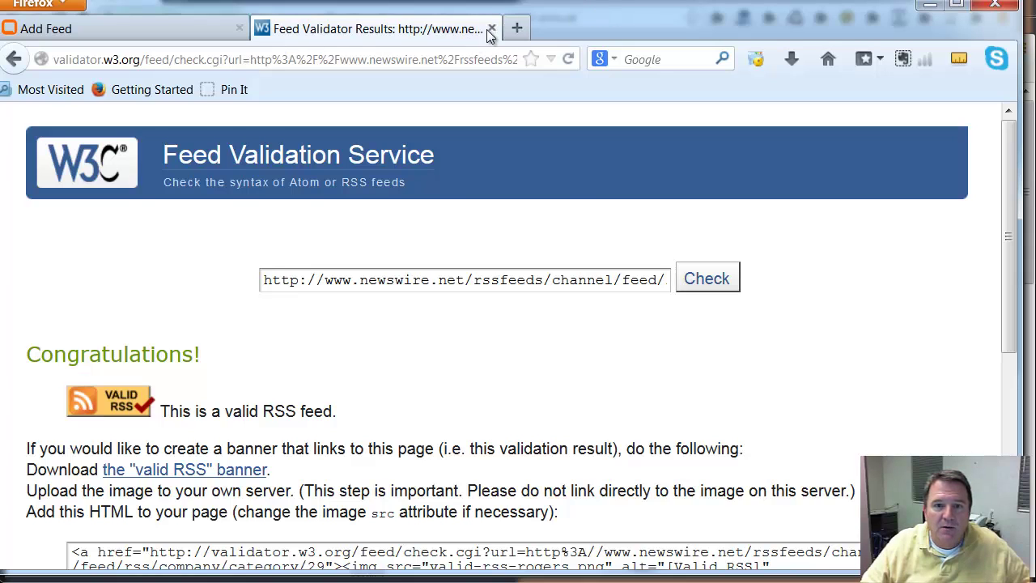
{"action": "left_click", "coordinate": [491, 29]}
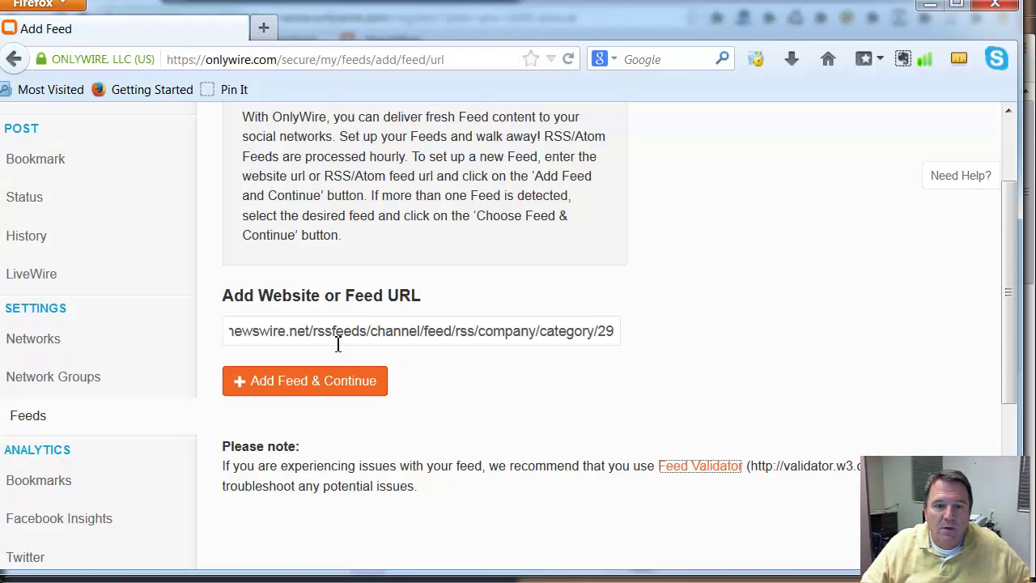
{"action": "scroll", "coordinate": [505, 364], "scroll_direction": "up", "scroll_amount": 2}
{"action": "scroll", "coordinate": [497, 370], "scroll_direction": "down", "scroll_amount": 4}
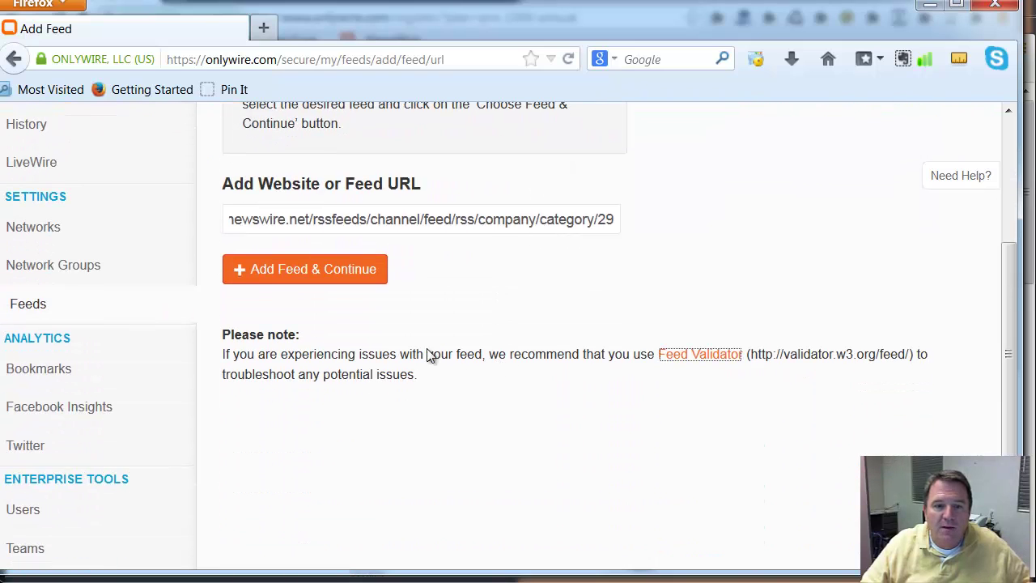
{"action": "scroll", "coordinate": [411, 340], "scroll_direction": "up", "scroll_amount": 3}
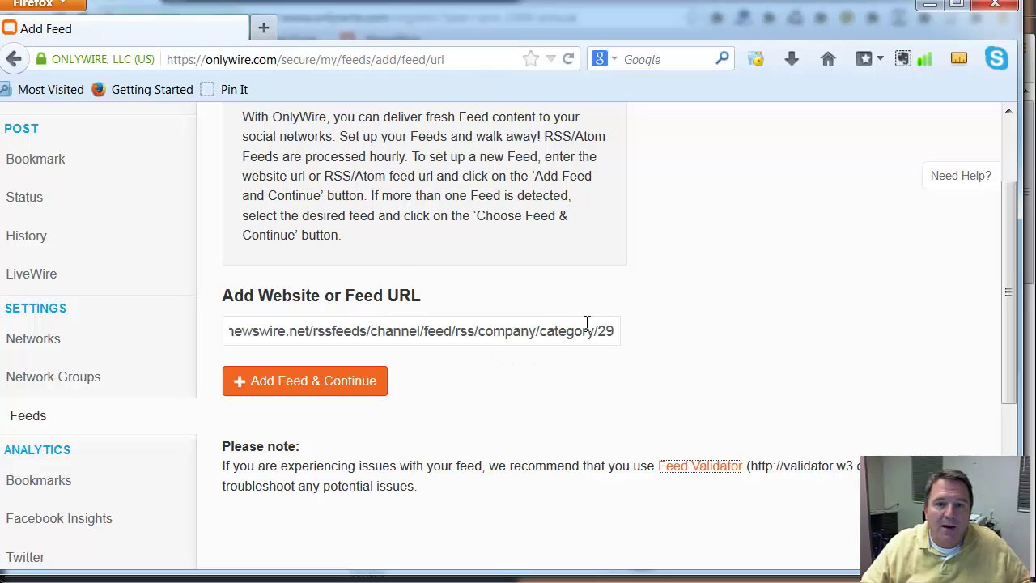
Step: Restore and drag the Firefox windows aside to uncover the 'OnlyWire Cheat Sheet' document
{"action": "double_click", "coordinate": [453, 30]}
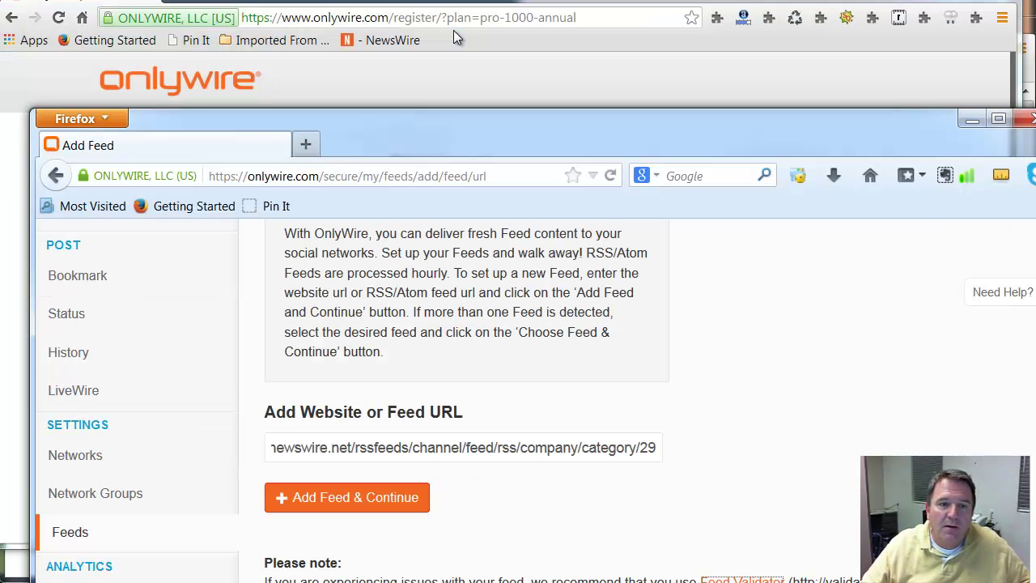
{"action": "left_click_drag", "start_coordinate": [420, 128], "coordinate": [409, 579]}
{"action": "left_click", "coordinate": [413, 539]}
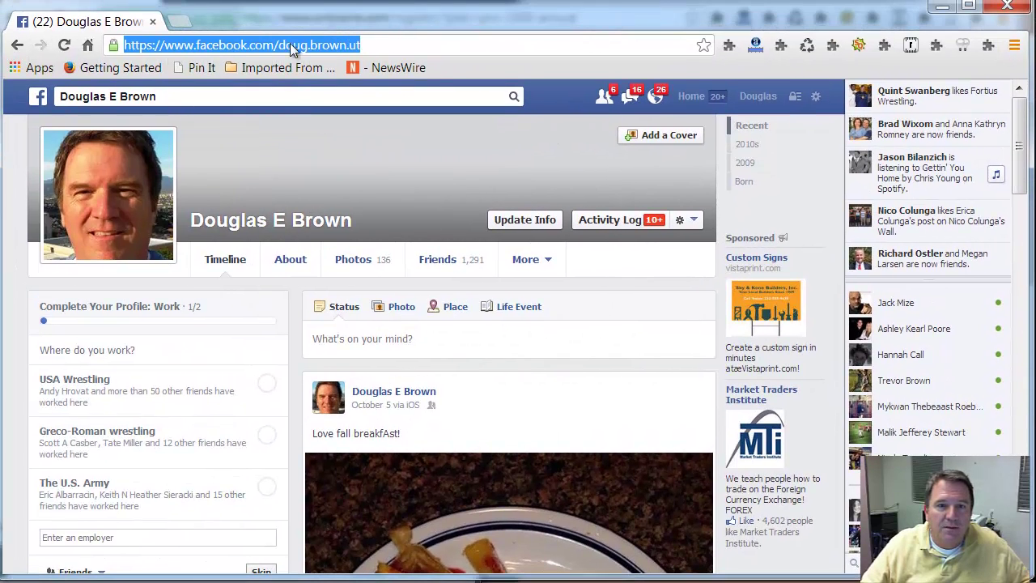
{"action": "double_click", "coordinate": [671, 17]}
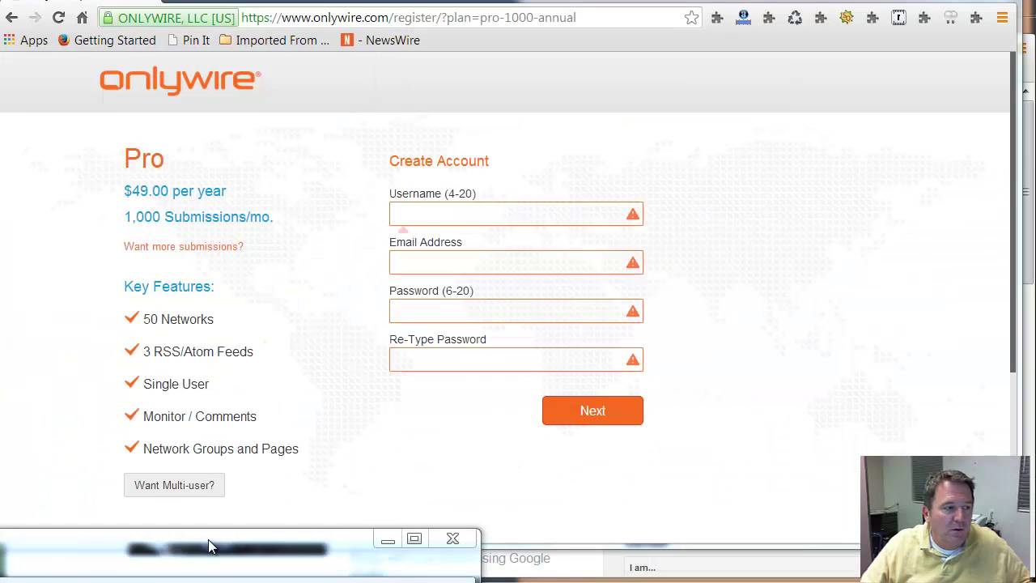
{"action": "left_click_drag", "start_coordinate": [161, 546], "coordinate": [161, 582]}
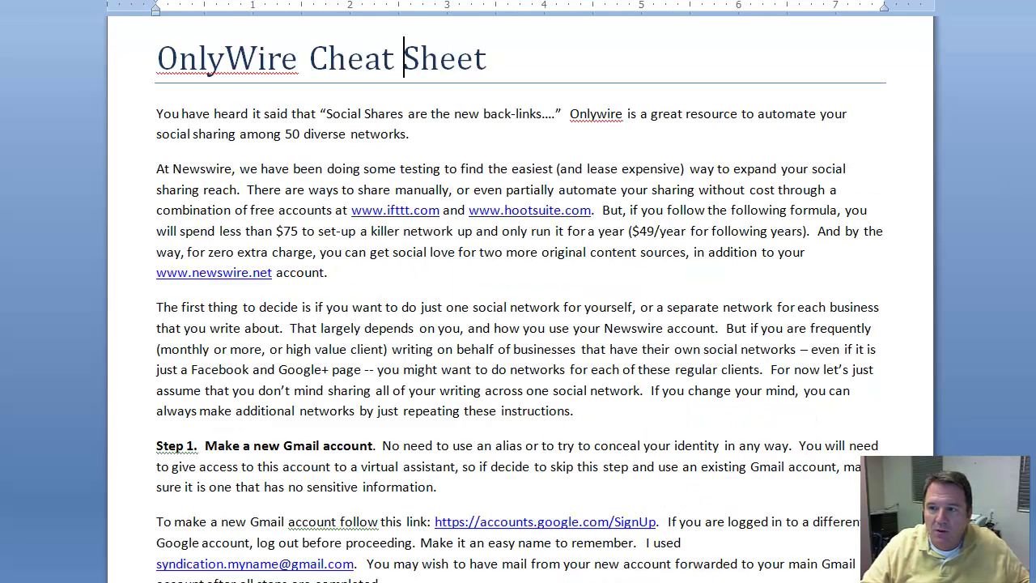
Step: Scroll through the Word cheat sheet to Step 5's three Fiverr gig links
{"action": "scroll", "coordinate": [518, 291], "scroll_direction": "down", "scroll_amount": 20}
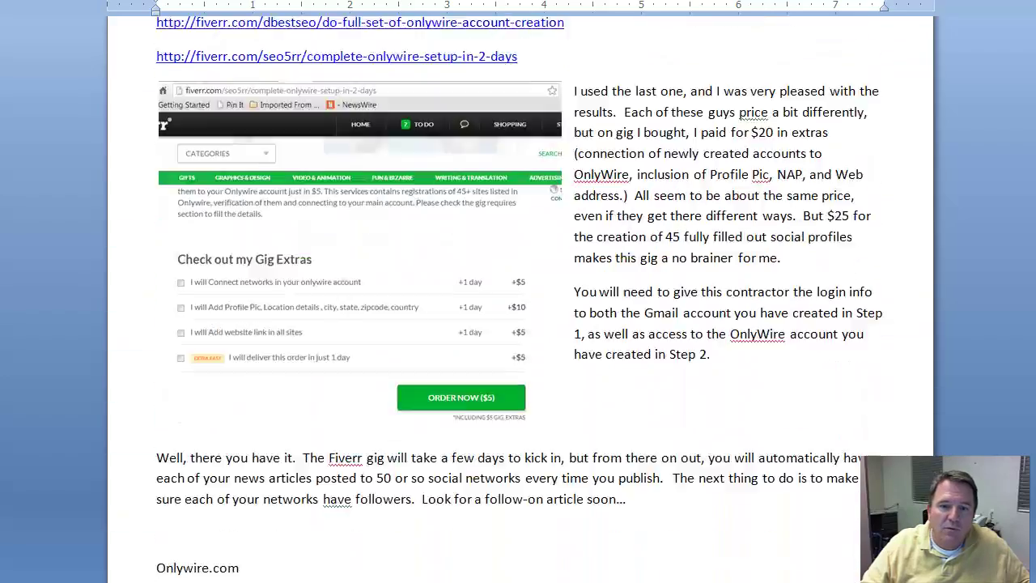
{"action": "scroll", "coordinate": [518, 291], "scroll_direction": "up", "scroll_amount": 8}
{"action": "scroll", "coordinate": [518, 291], "scroll_direction": "down", "scroll_amount": 3}
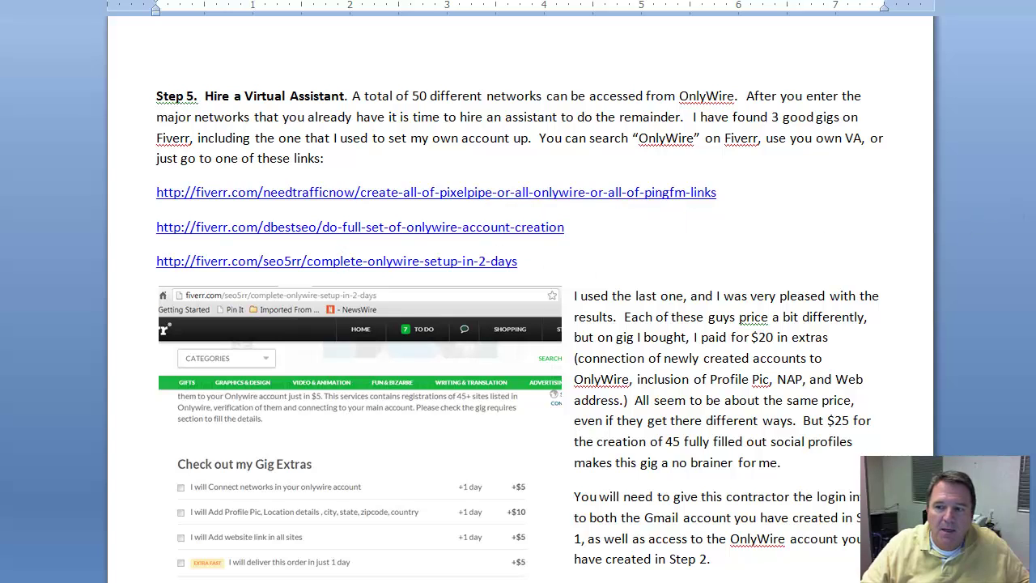
{"action": "scroll", "coordinate": [518, 291], "scroll_direction": "down", "scroll_amount": 2}
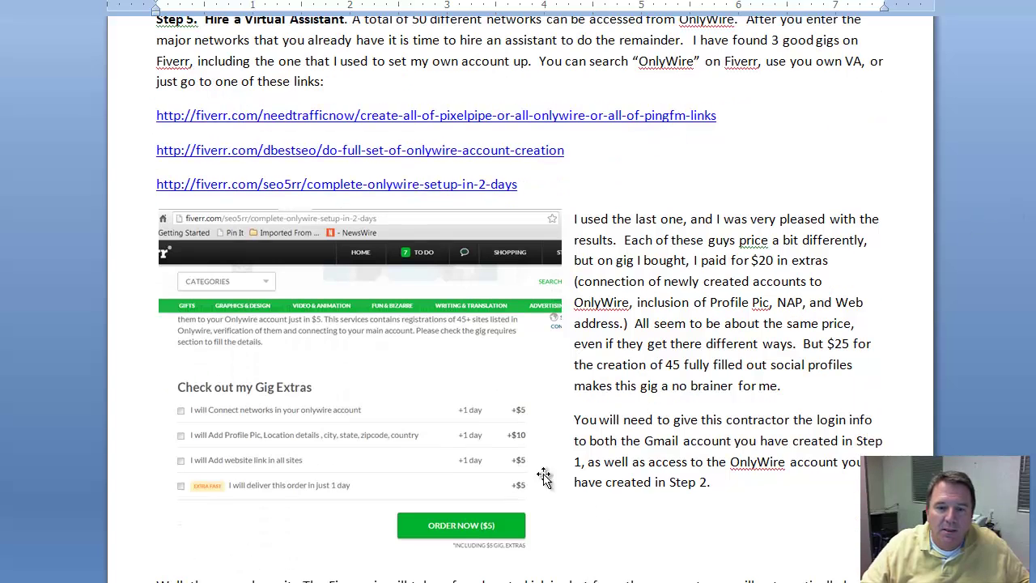